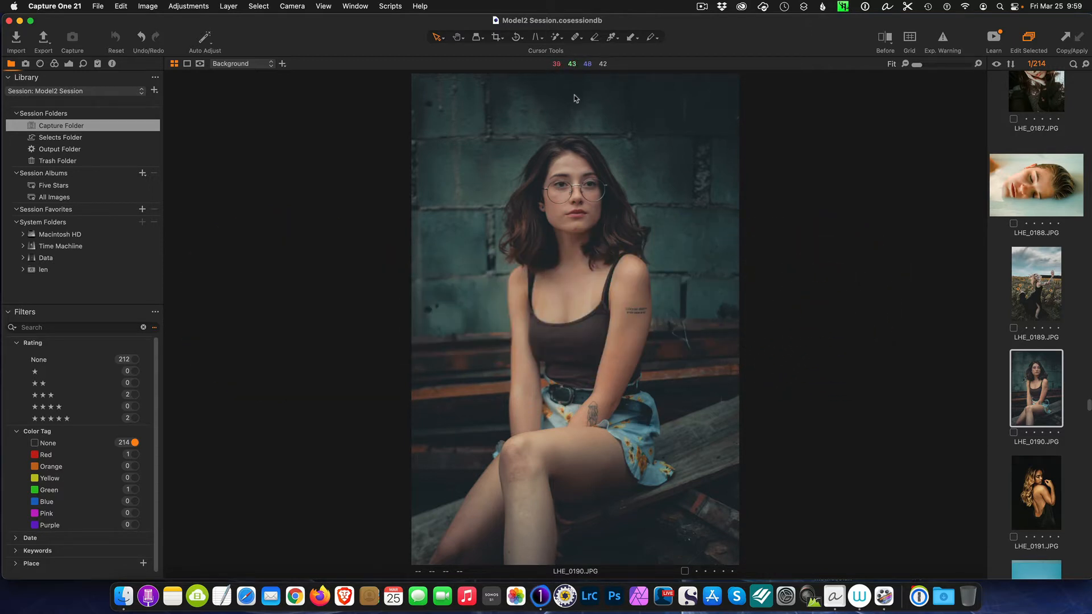
- Crop the photo's top edge down to about 13.33 × 19.17 in and apply the crop
left_click(496, 39)
left_click_drag(578, 74, 581, 94)
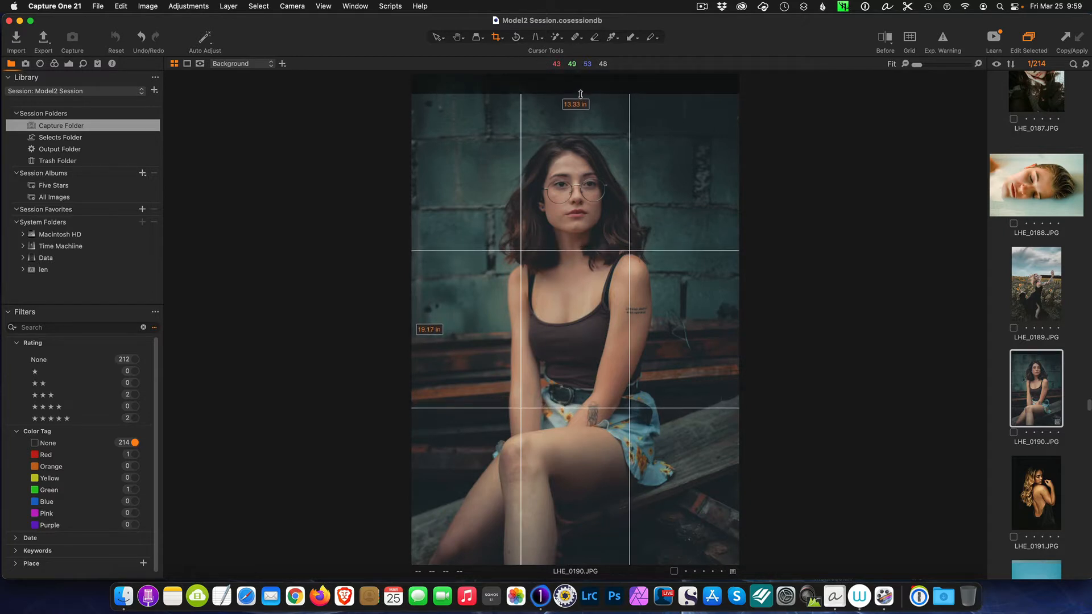
left_click_drag(581, 94, 580, 94)
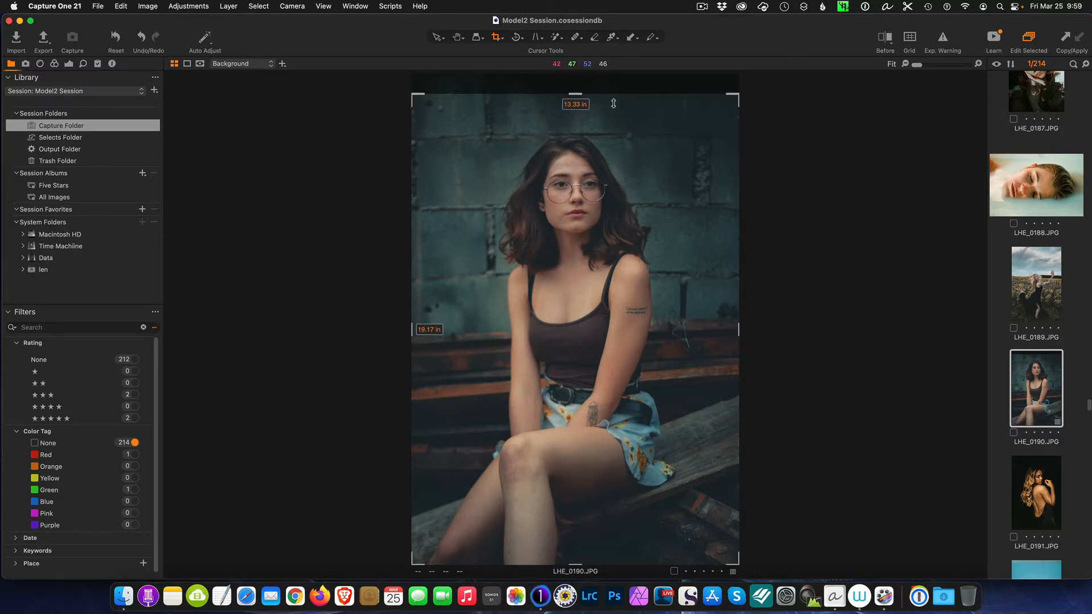
key("h")
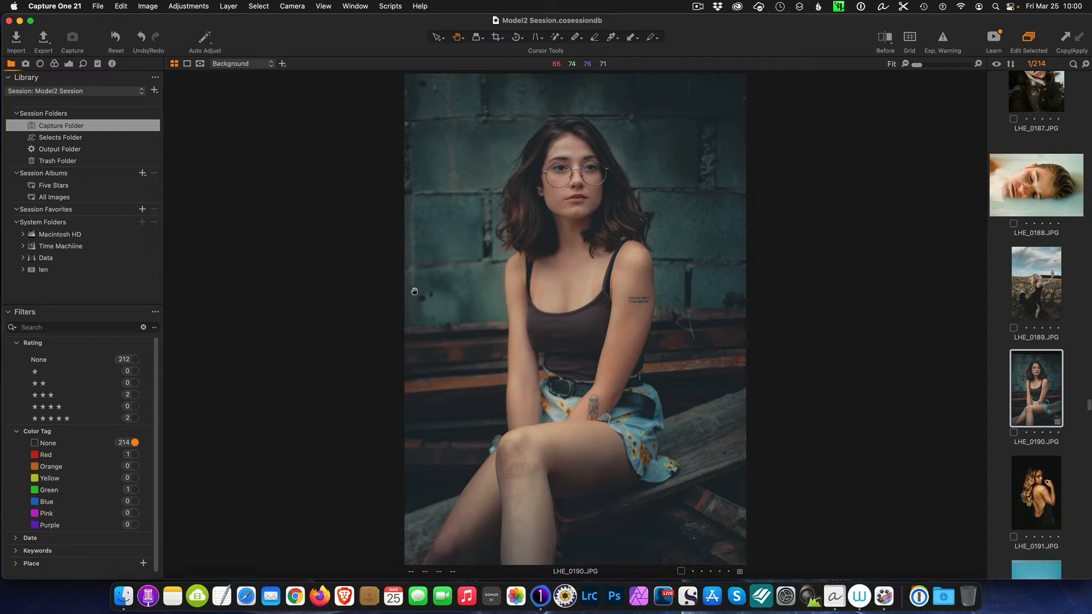
- Detach the Levels tool beside the photo and set its RGB highlight input level to 213
left_click(68, 63)
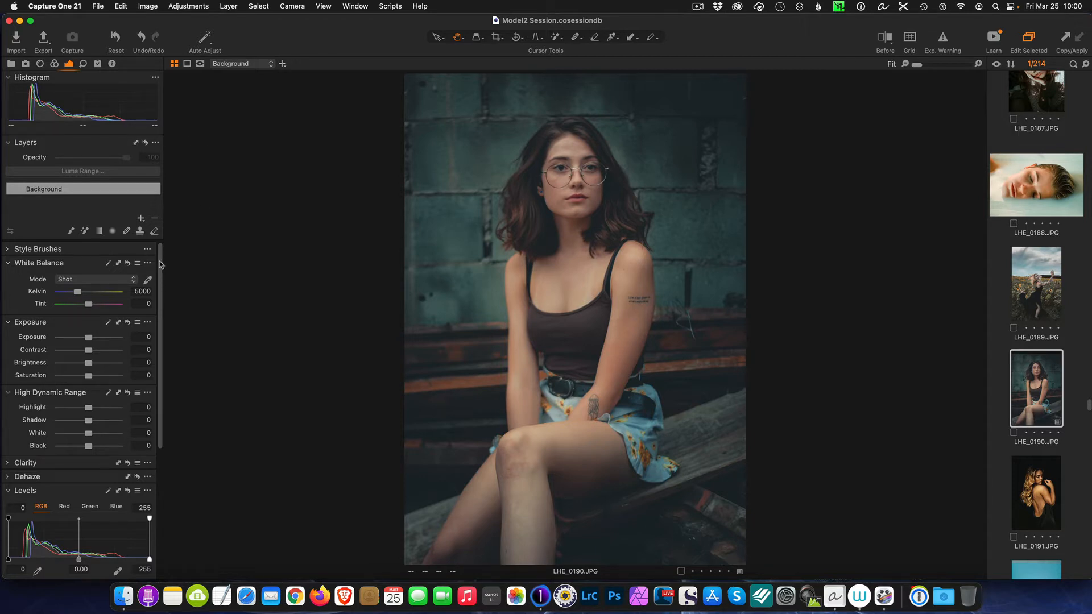
left_click_drag(161, 273, 161, 329)
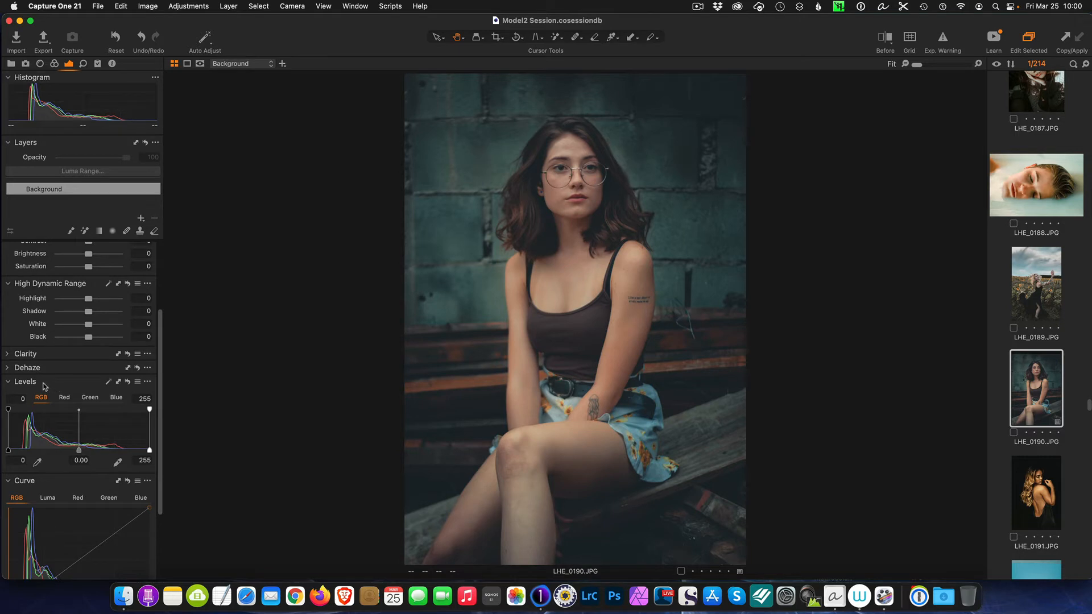
left_click_drag(43, 386, 274, 109)
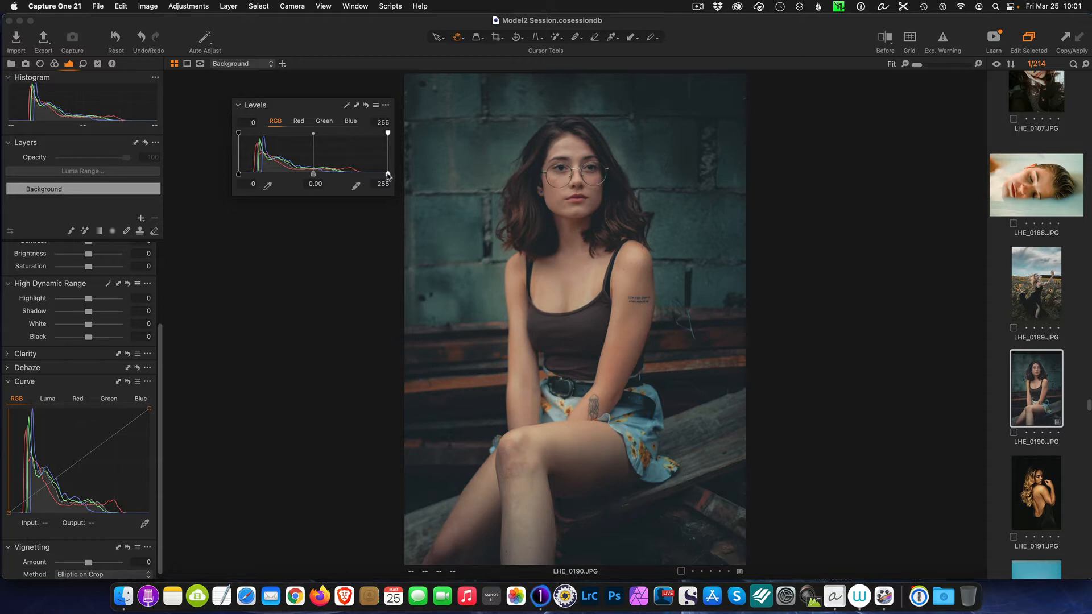
left_click_drag(389, 175, 363, 174)
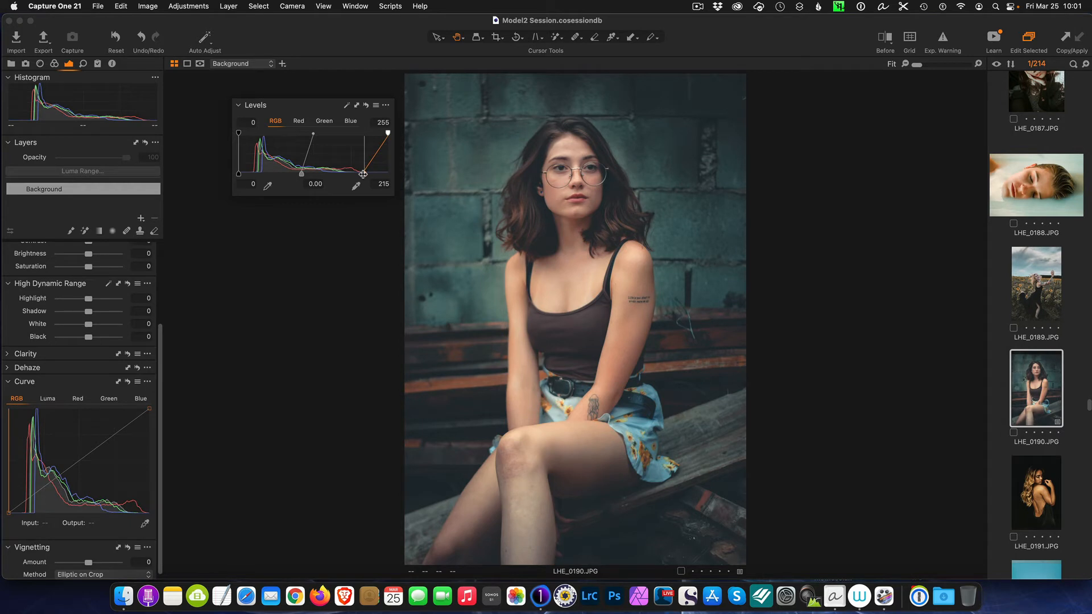
left_click_drag(363, 174, 362, 174)
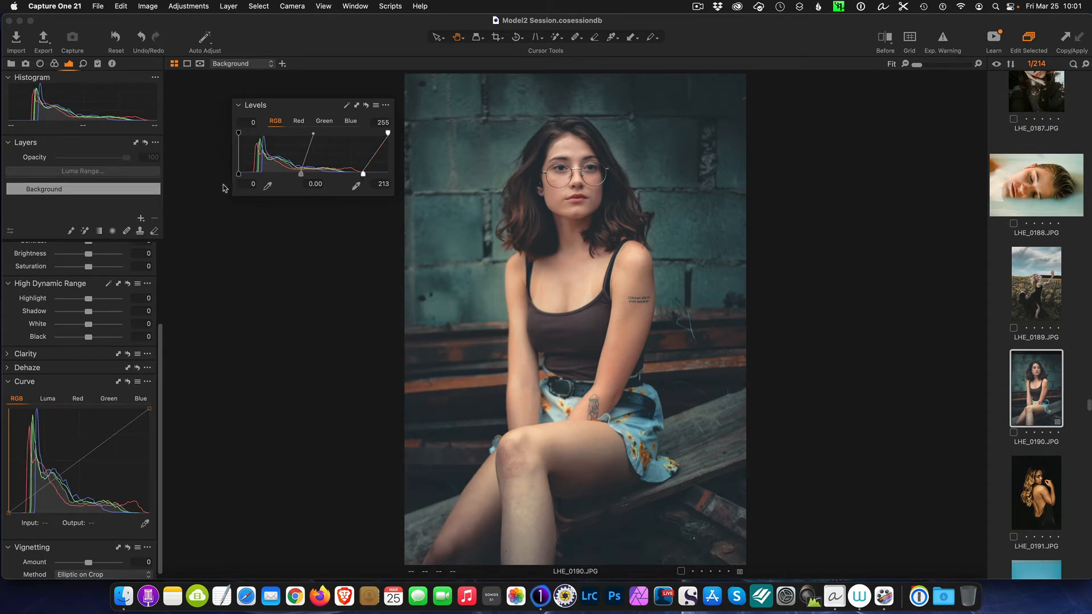
- Set the RGB Levels shadow input to 21 and the midtone to -0.03
left_click_drag(238, 174, 250, 182)
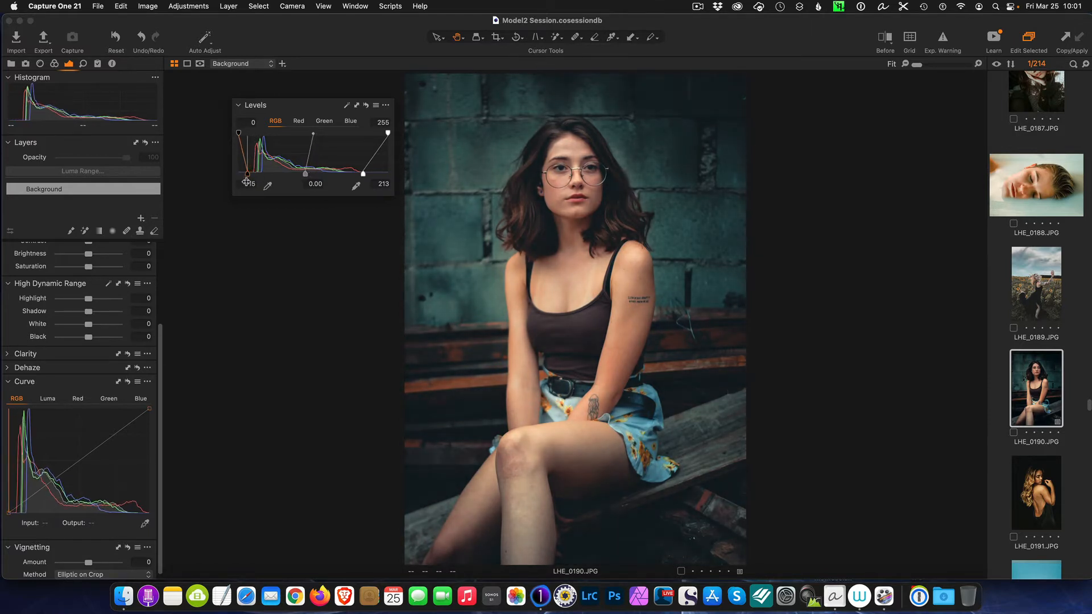
left_click_drag(250, 182, 249, 184)
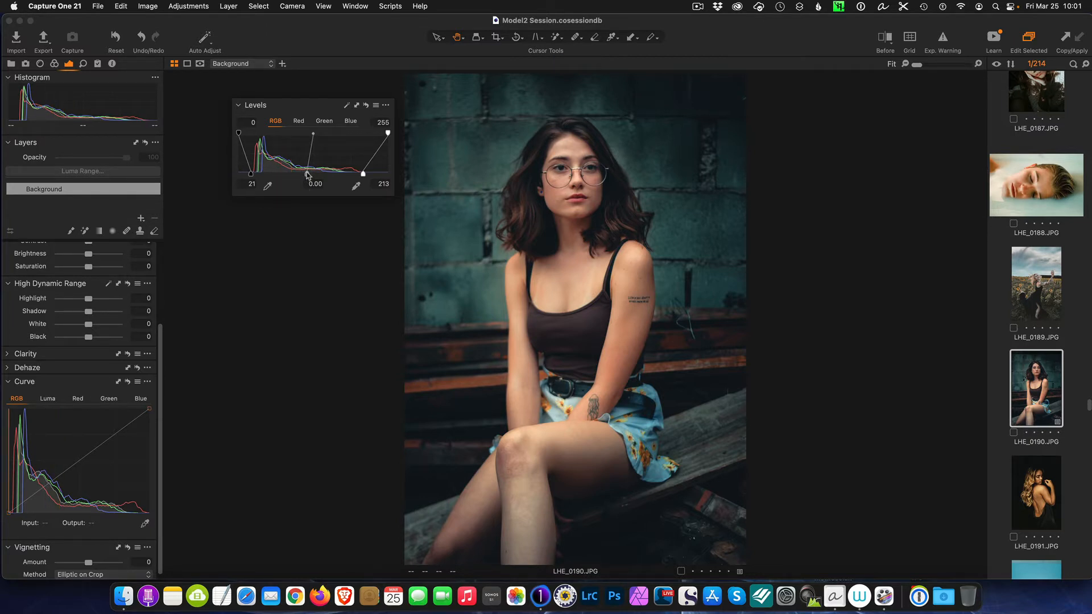
left_click_drag(307, 174, 308, 176)
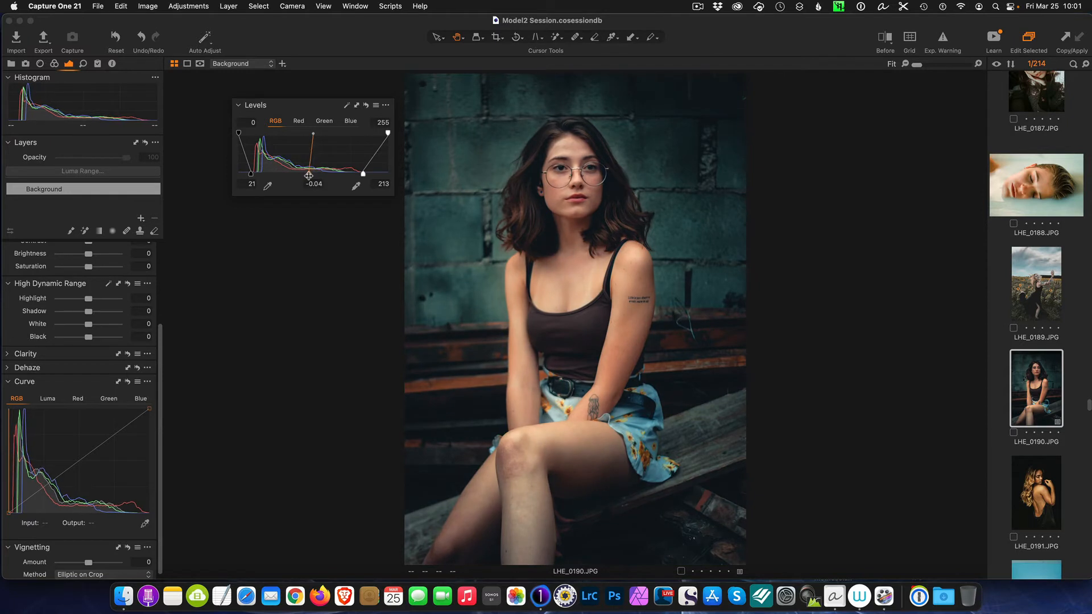
left_click_drag(308, 176, 309, 179)
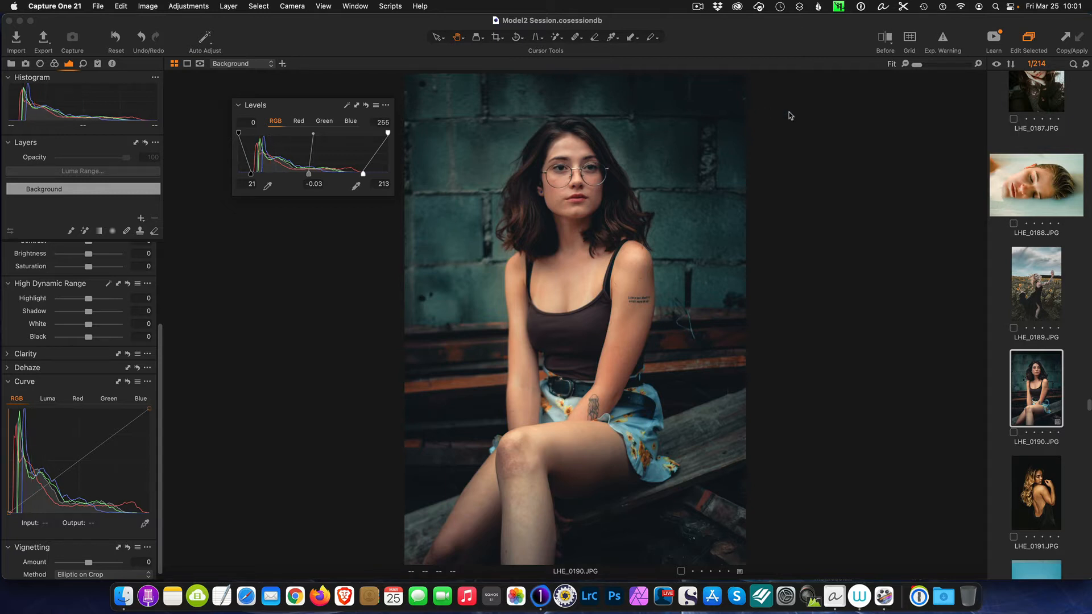
- Compare the Levels edit in a split before/after view, and dock the Levels tool back below Exposure
left_click(885, 40)
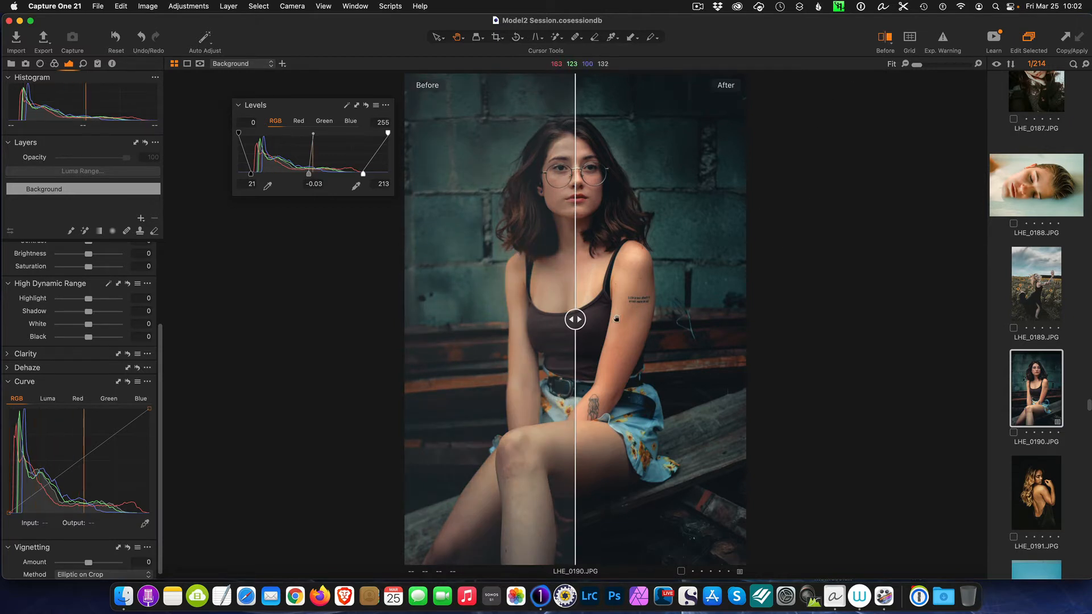
mouse_move(575, 319)
left_mouse_down()
mouse_move(673, 320)
mouse_move(455, 323)
mouse_move(563, 323)
left_mouse_up()
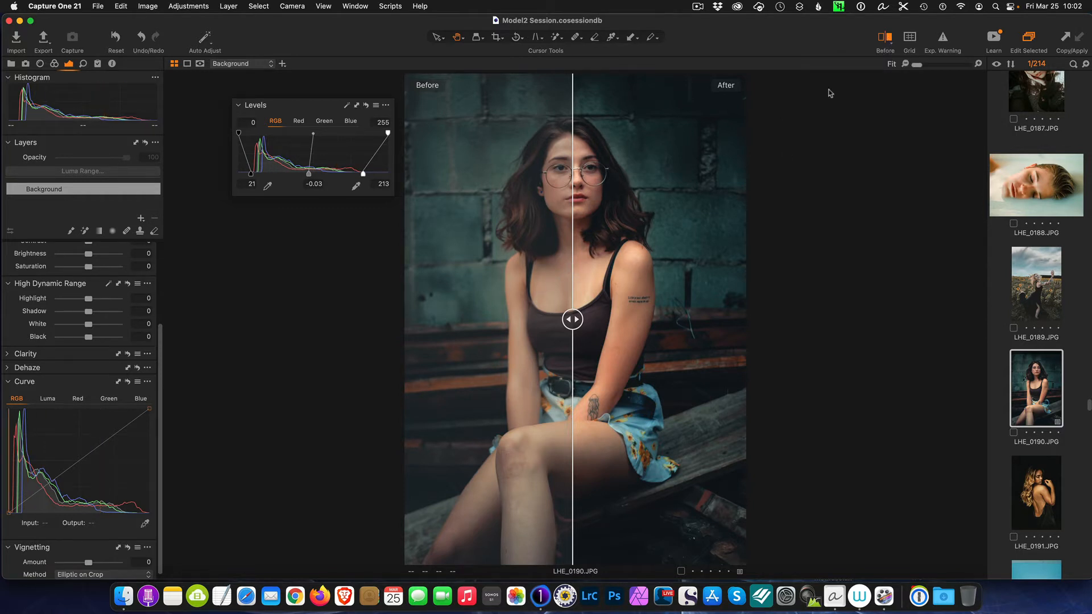
left_click(883, 42)
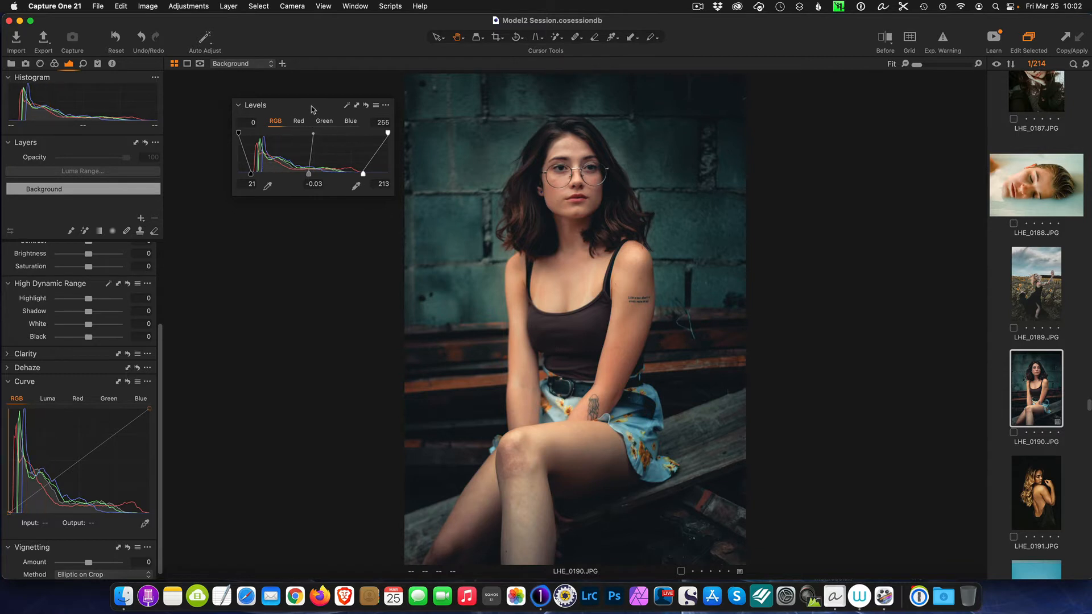
left_click_drag(310, 106, 114, 373)
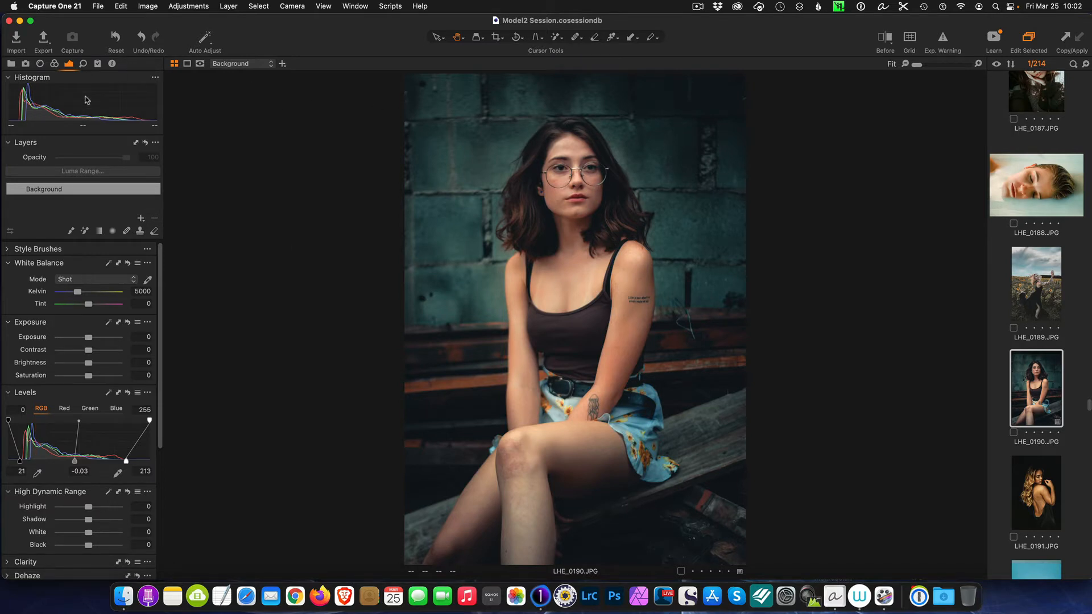
- Look through the Color Editor's Basic and Advanced modes and return to Skin Tone
left_click(55, 65)
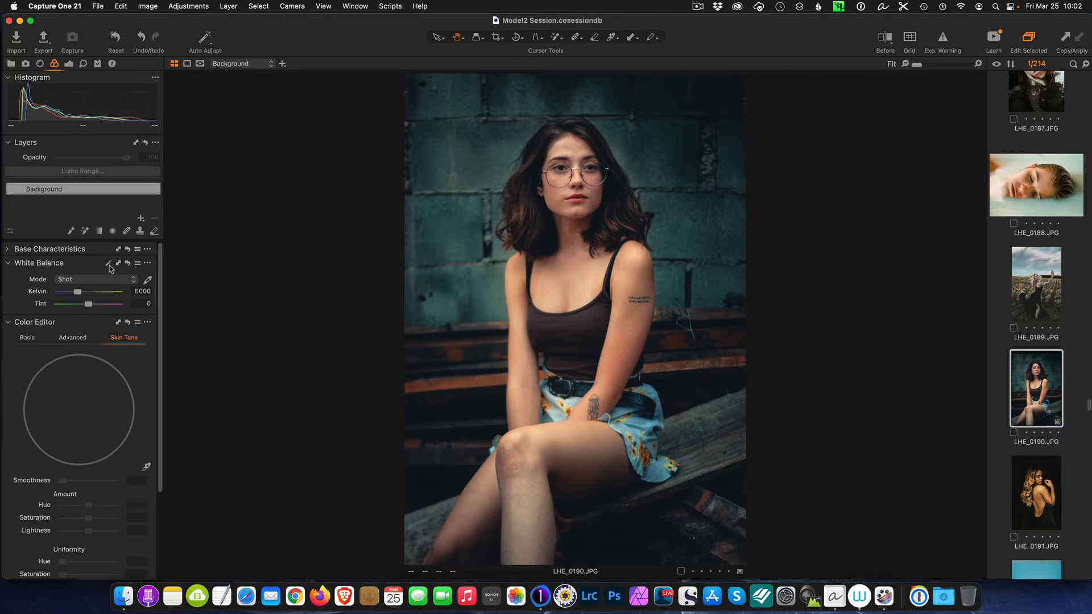
left_click(26, 339)
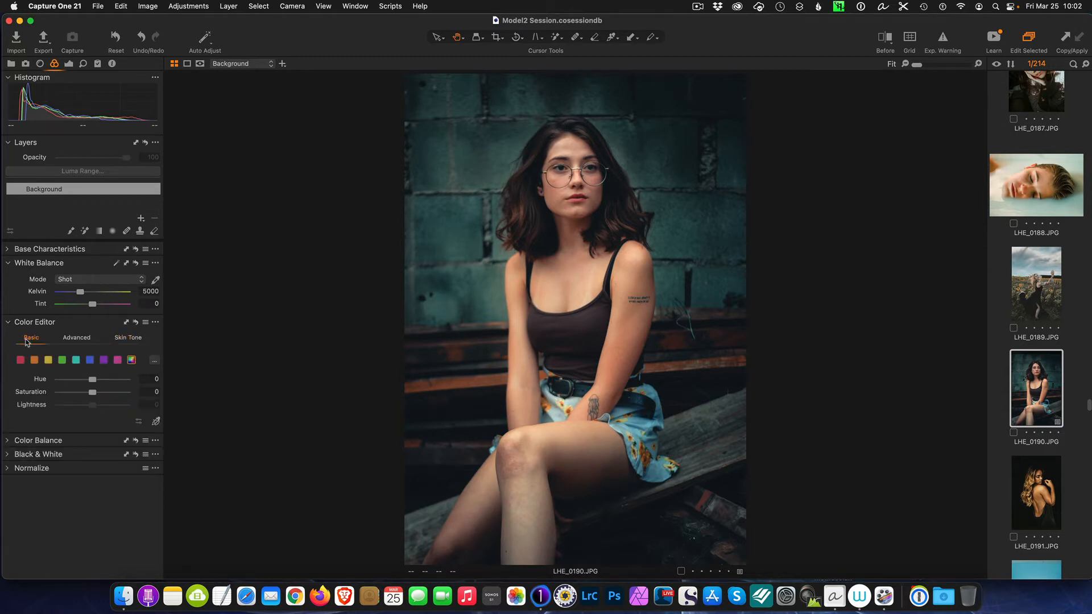
left_click(80, 340)
left_click(118, 339)
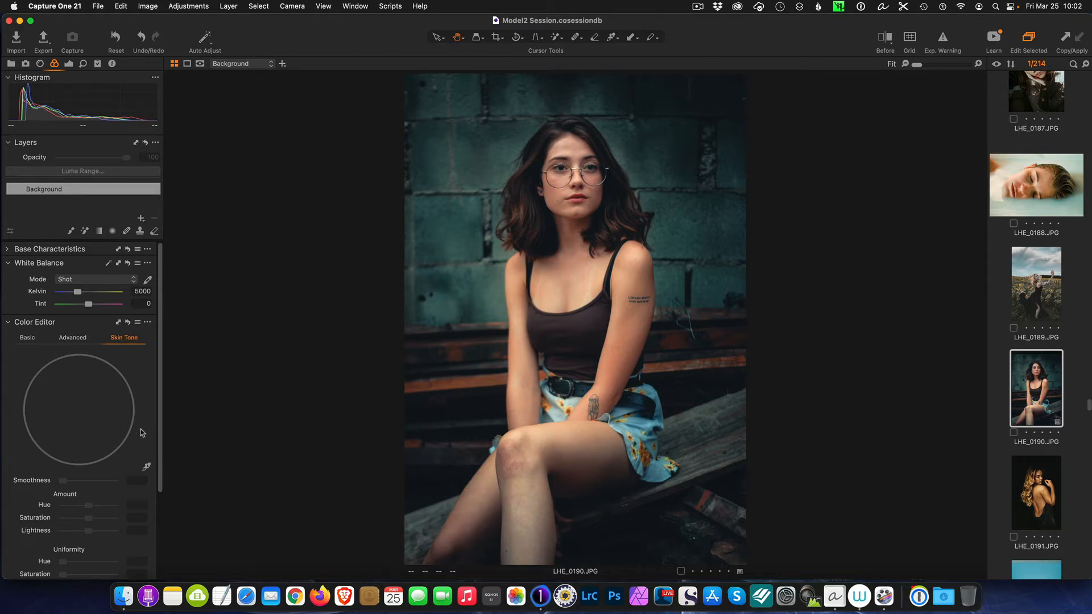
left_click(146, 468)
left_click(147, 466)
- Add a new adjustment layer named Skin and keep it selected
left_click(140, 219)
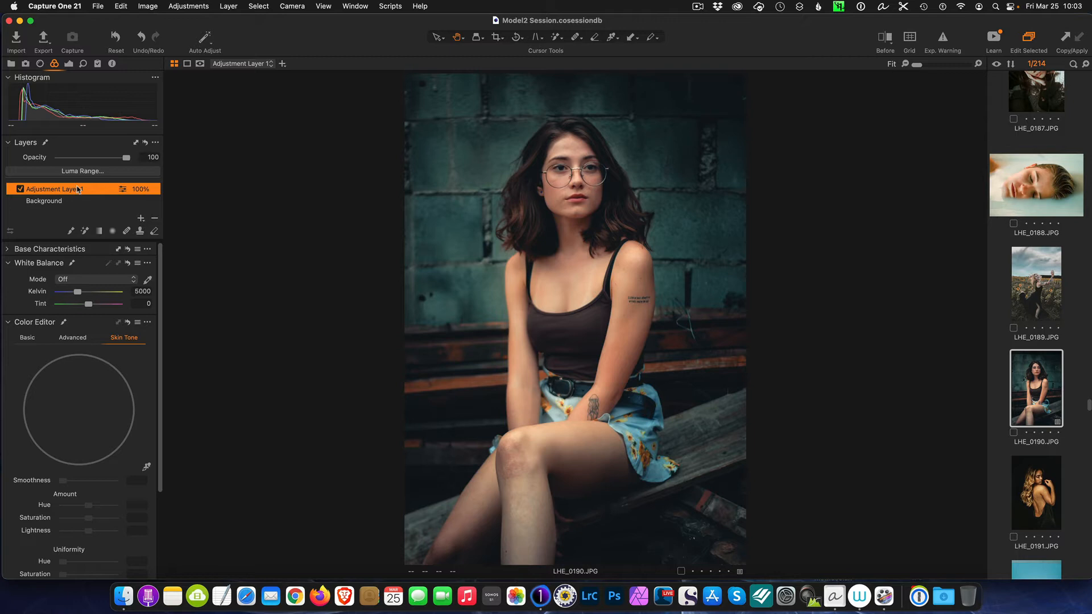
double_click(78, 188)
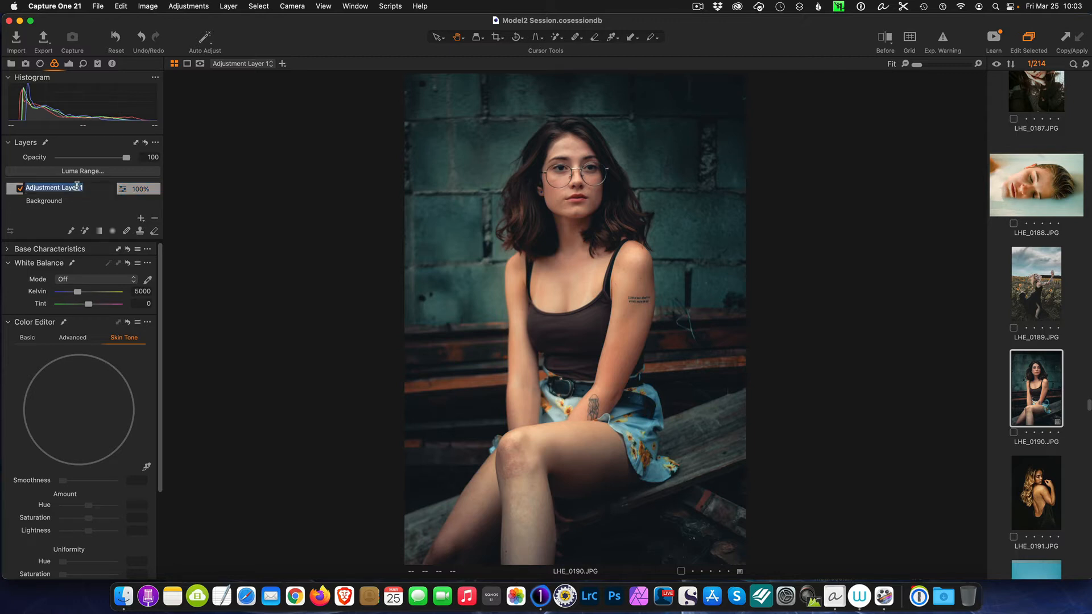
type("Skin")
key("Return")
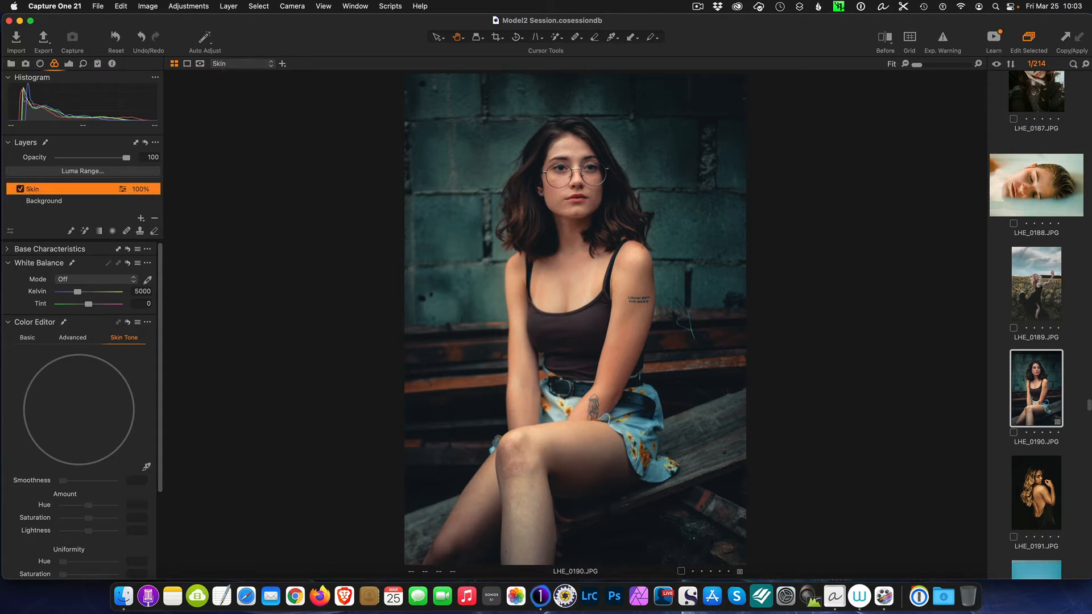
double_click(83, 190)
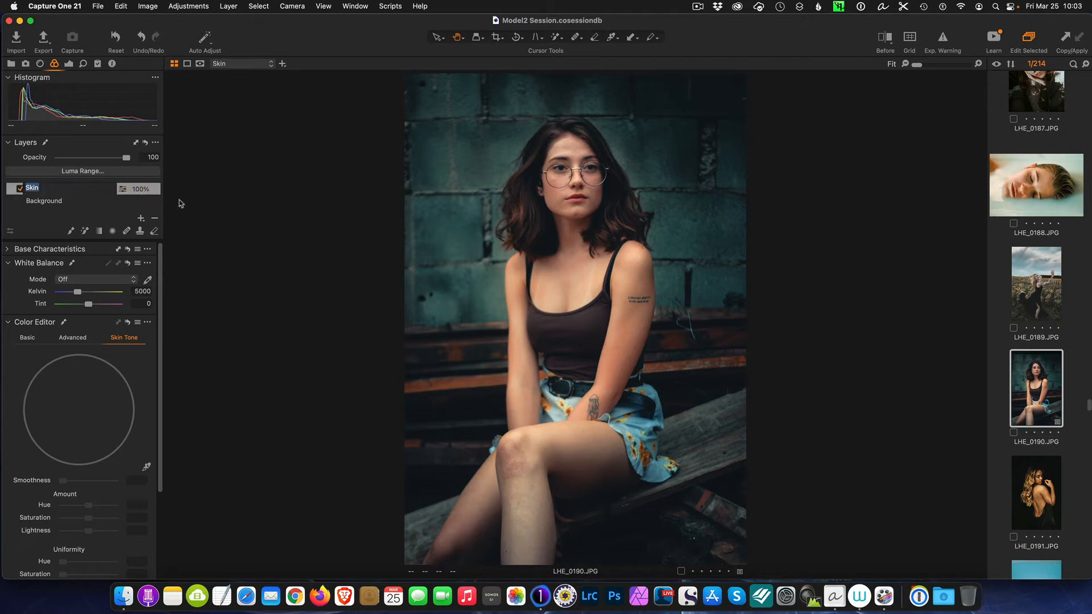
left_click(54, 190)
left_click(12, 191)
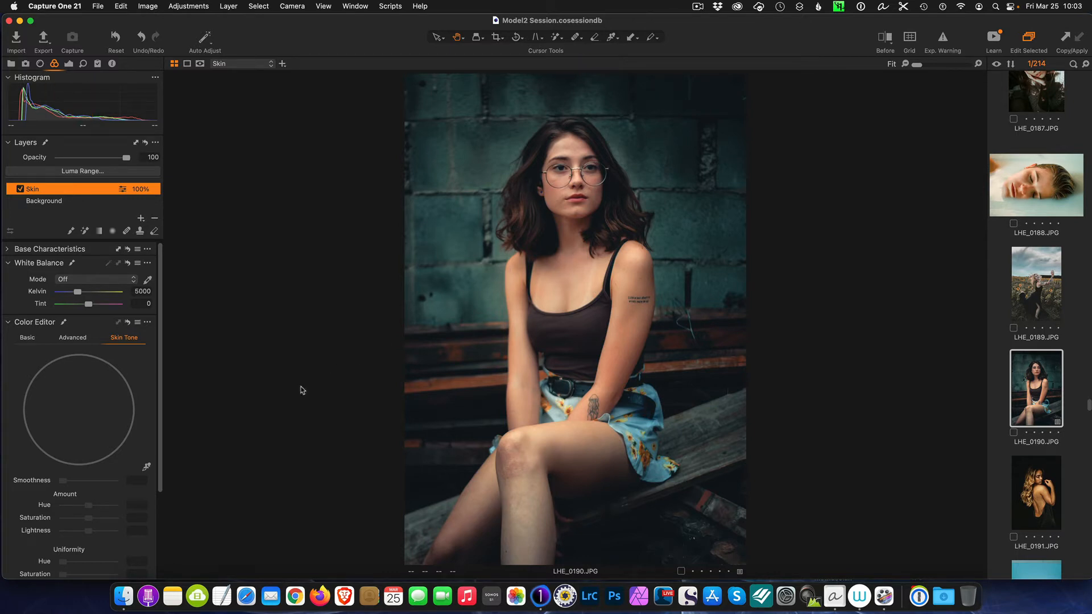
- Mask the model's skin on the Skin layer with Magic Brush strokes over the chest and neck
left_click(85, 232)
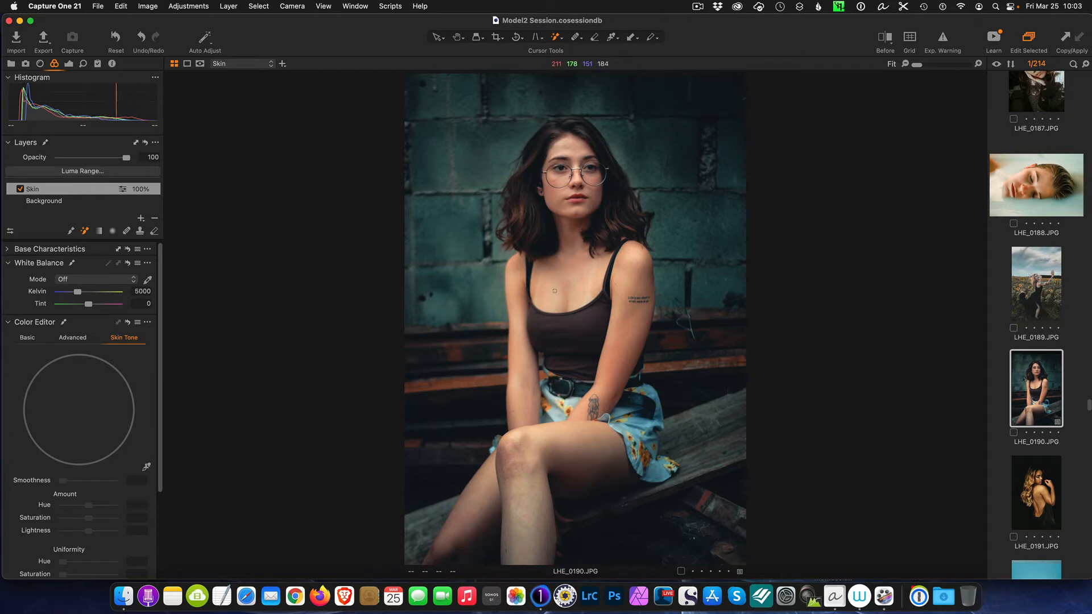
left_click_drag(554, 291, 577, 277)
left_click_drag(574, 267, 570, 272)
- Sample the skin tone on the model's chest for the Color Editor and detach that tool beside the photo
left_click(147, 468)
left_click(553, 287)
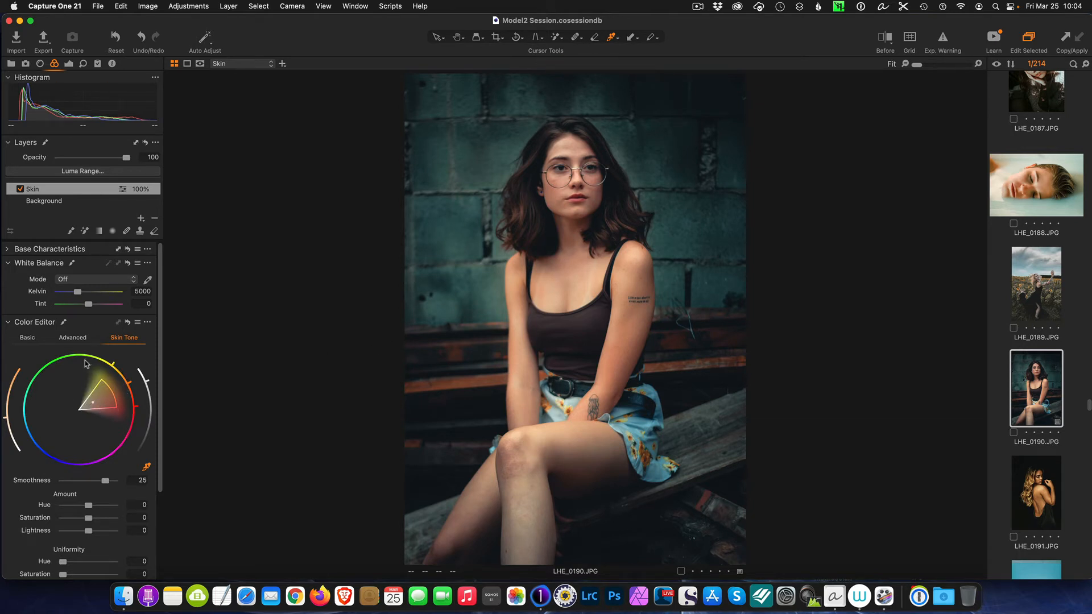
left_click_drag(61, 320, 297, 99)
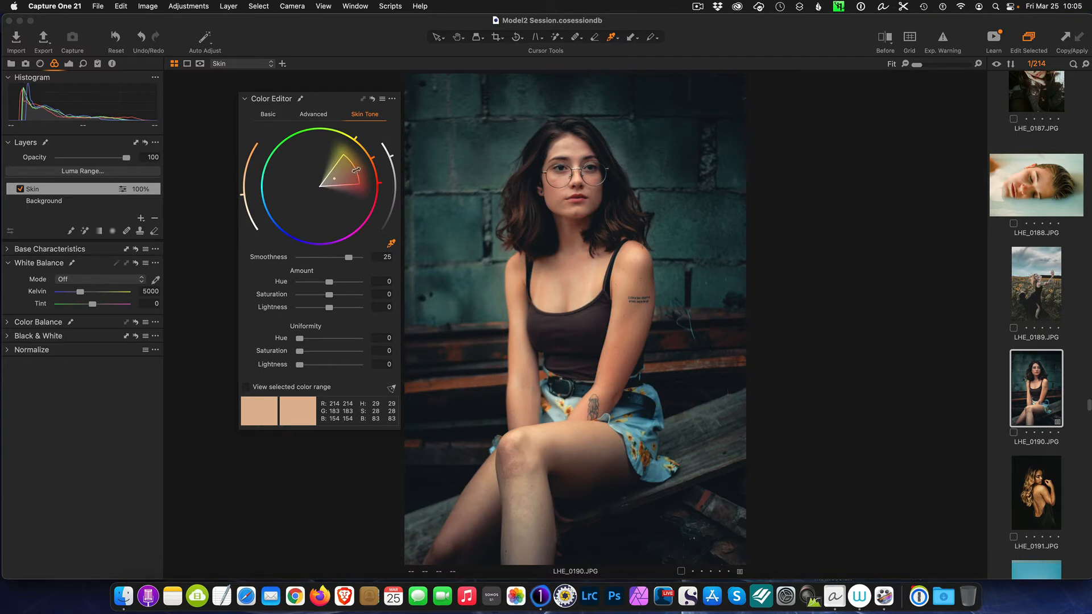
- Widen the selected skin color range outward to the edge of the color wheel and set the Amount Lightness to 4.3
left_click_drag(356, 170, 374, 167)
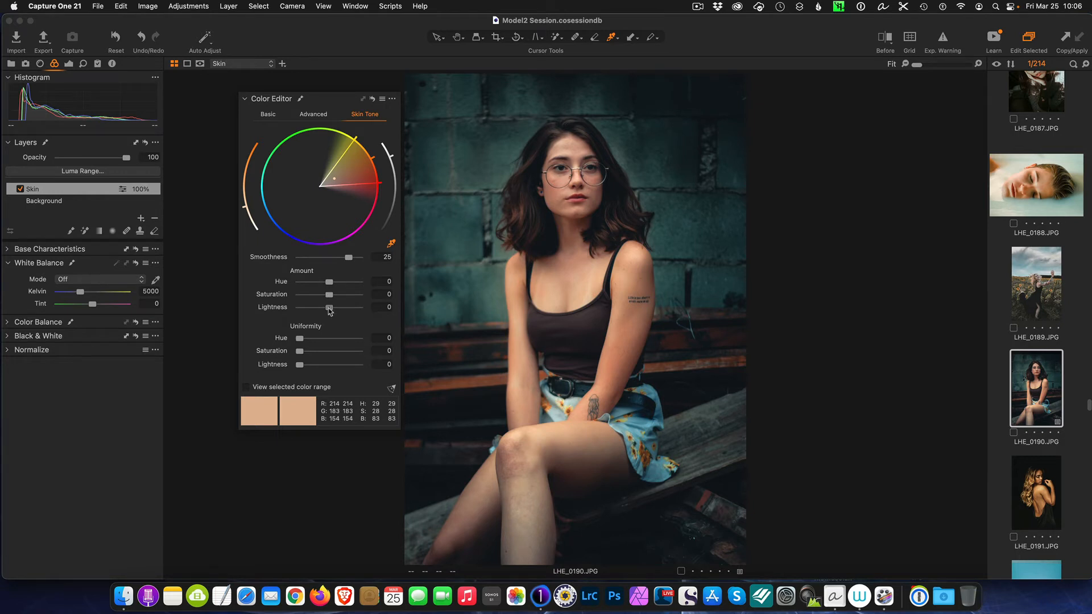
mouse_move(330, 310)
left_mouse_down()
mouse_move(386, 310)
mouse_move(347, 309)
left_mouse_up()
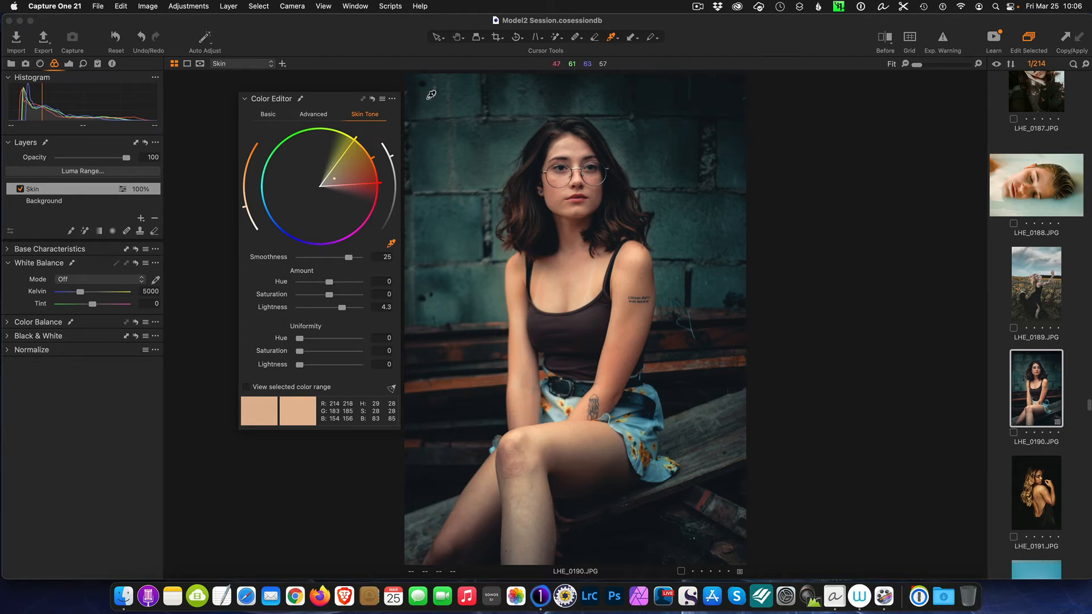
- Compare the skin edit by repeatedly resetting and restoring the Color Editor, and inspect the photo in a split before/after view
left_click(373, 99)
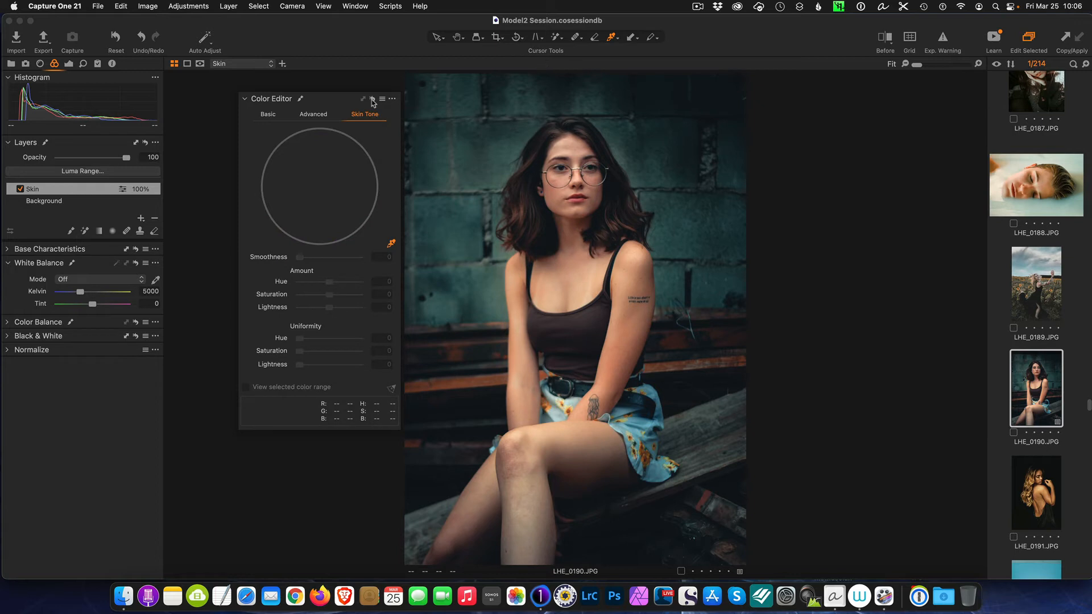
key("super+z")
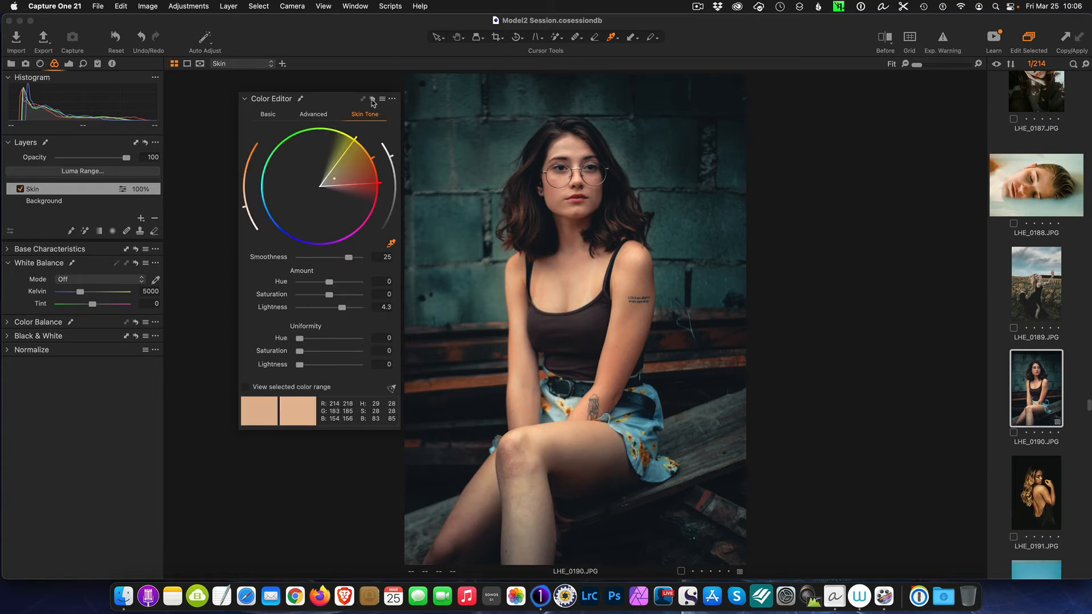
left_click(373, 99)
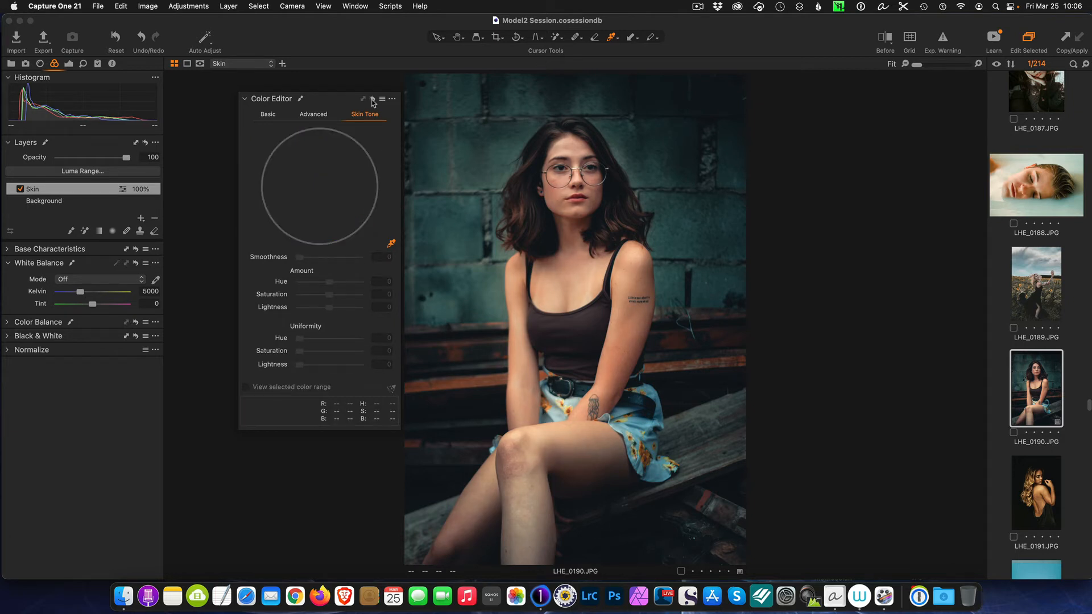
key("super+z")
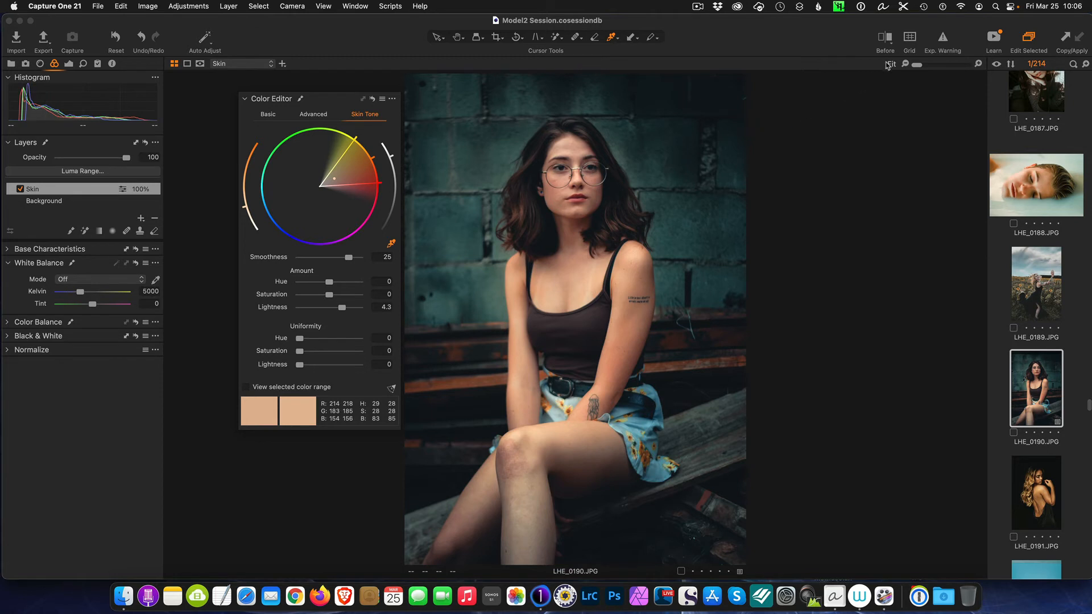
left_click(890, 38)
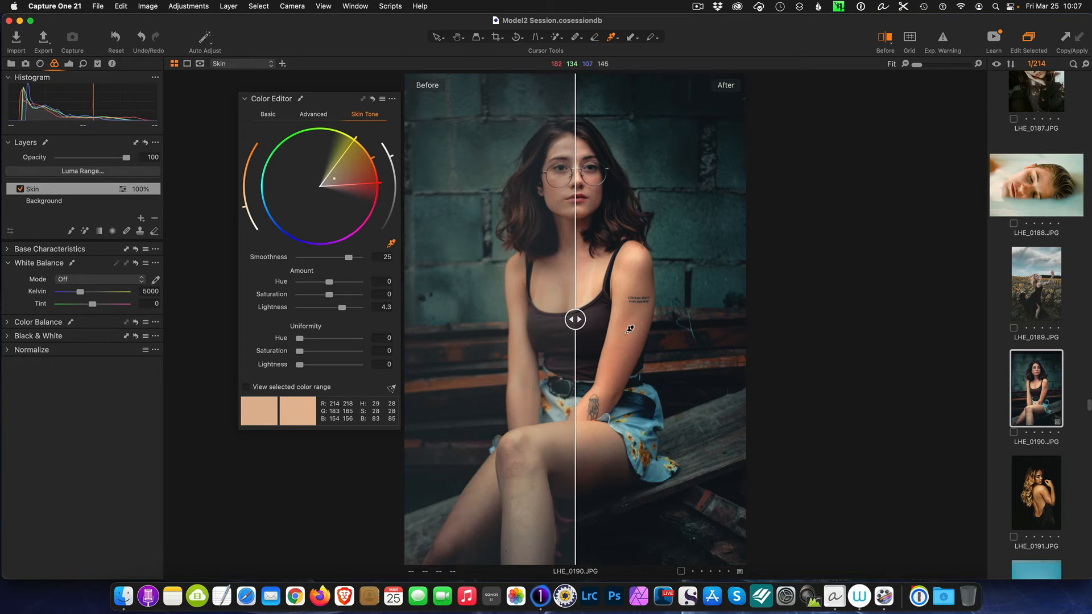
mouse_move(575, 319)
left_mouse_down()
mouse_move(492, 319)
mouse_move(714, 331)
mouse_move(478, 331)
mouse_move(584, 319)
left_mouse_up()
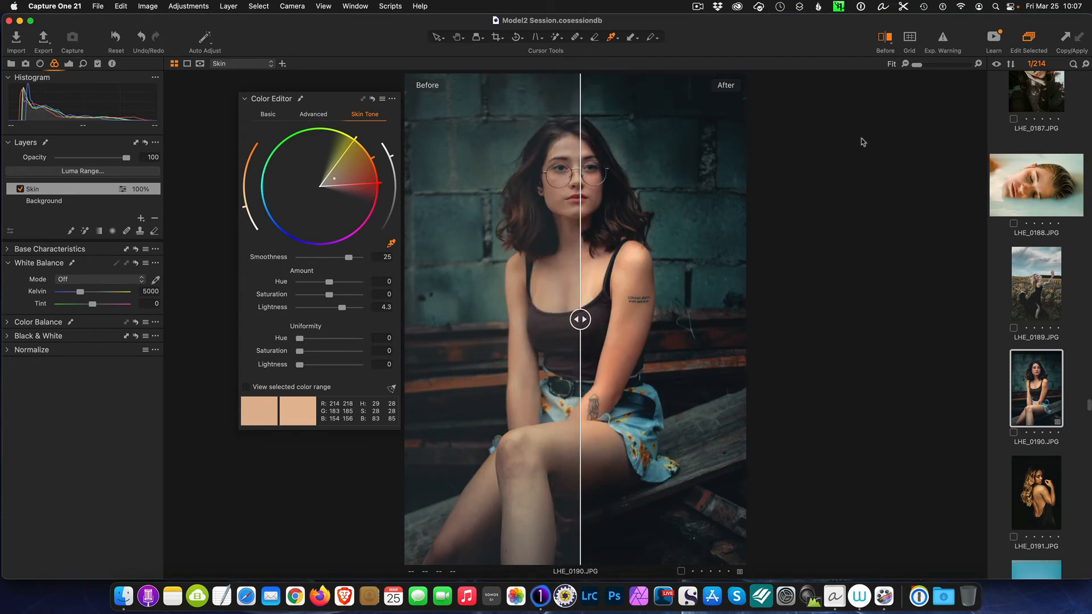
- Leave the before/after comparison and dock the floating Color Editor back among the other tools
left_click(887, 45)
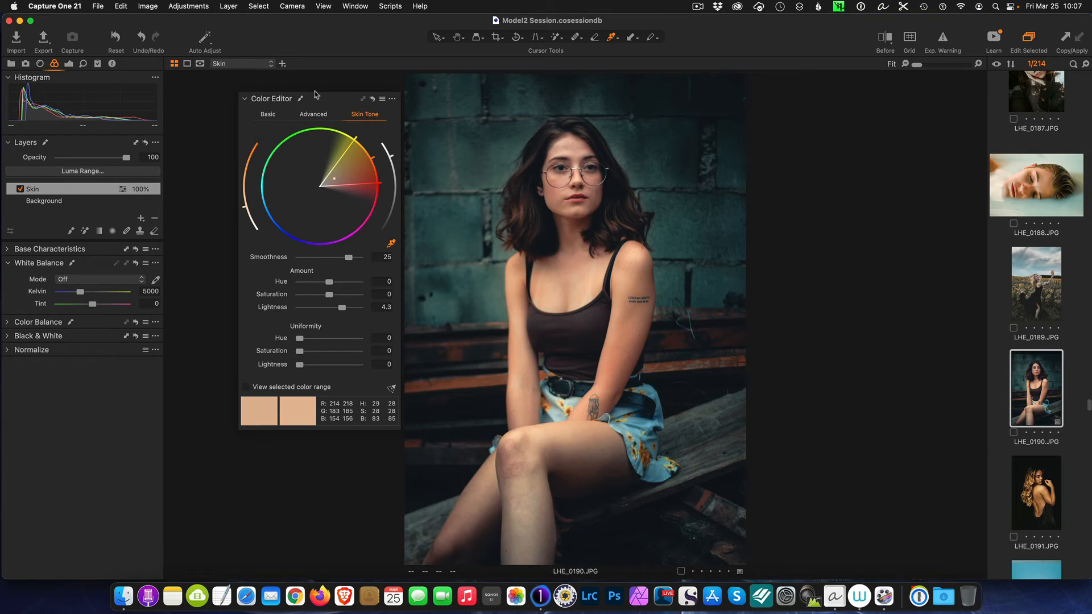
left_click_drag(332, 98, 110, 251)
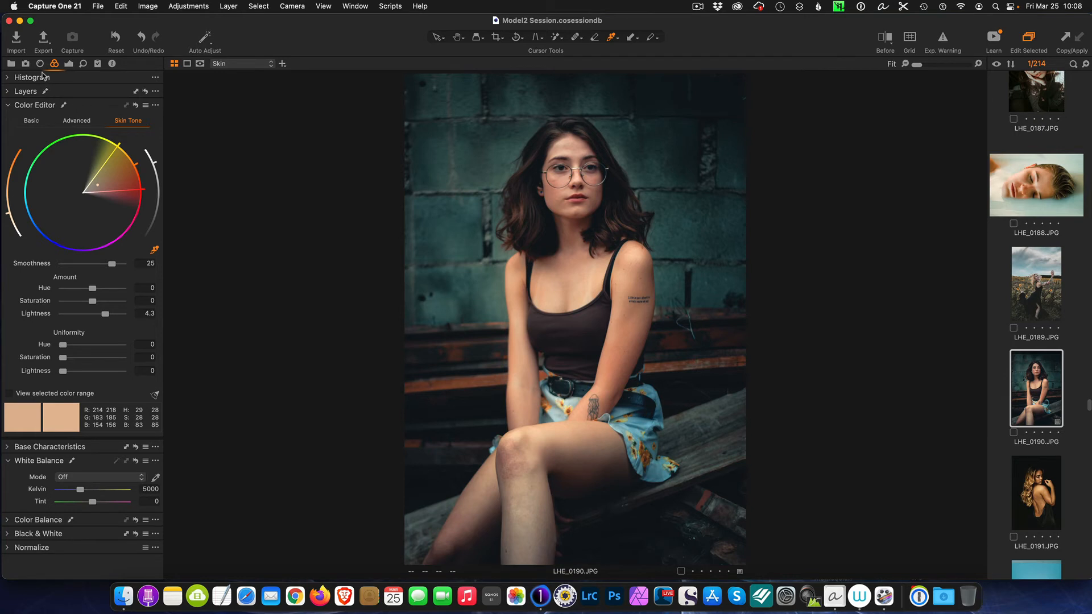
- Add a new empty adjustment layer above the Skin layer and name it Vinette
left_click(69, 65)
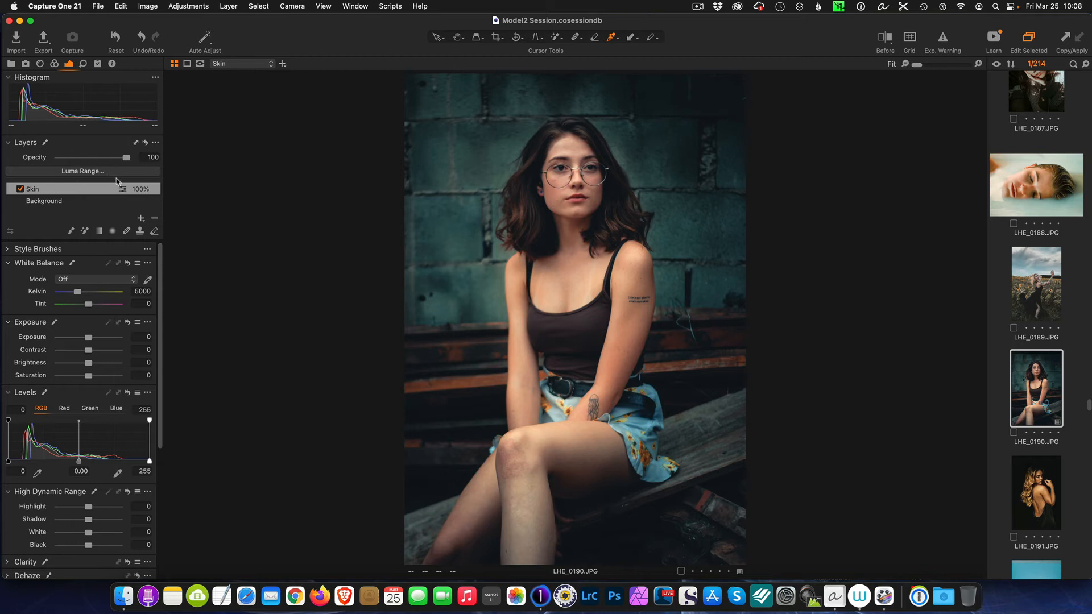
left_click(142, 219)
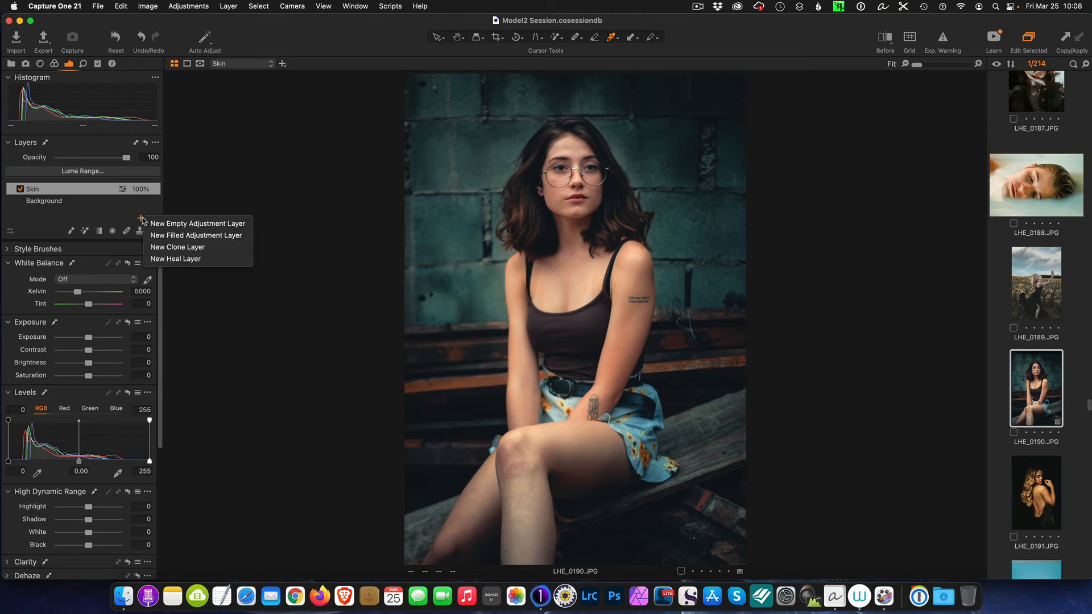
left_click(179, 228)
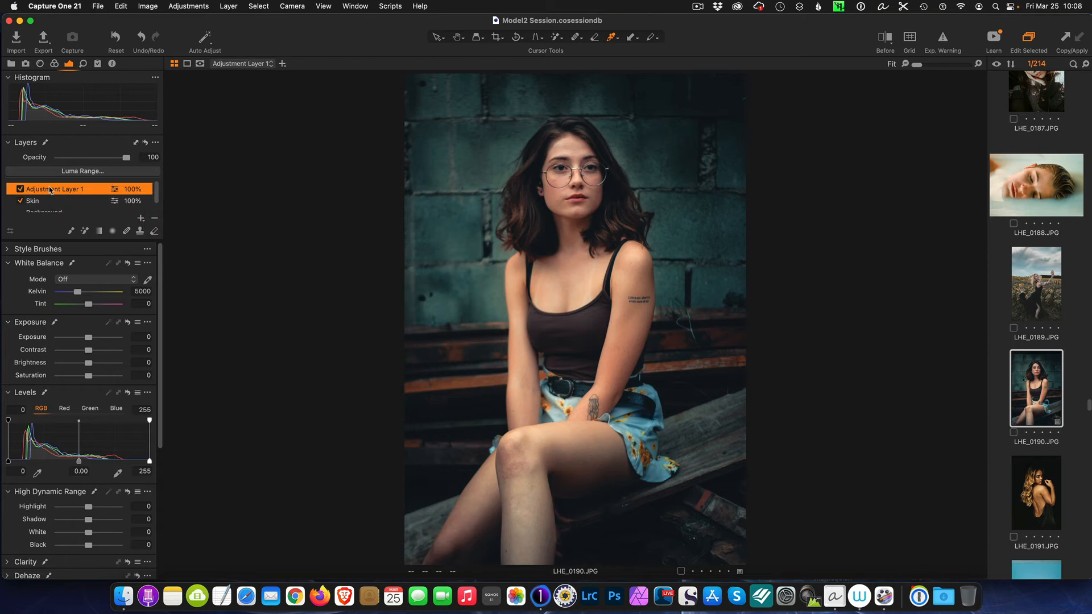
double_click(50, 189)
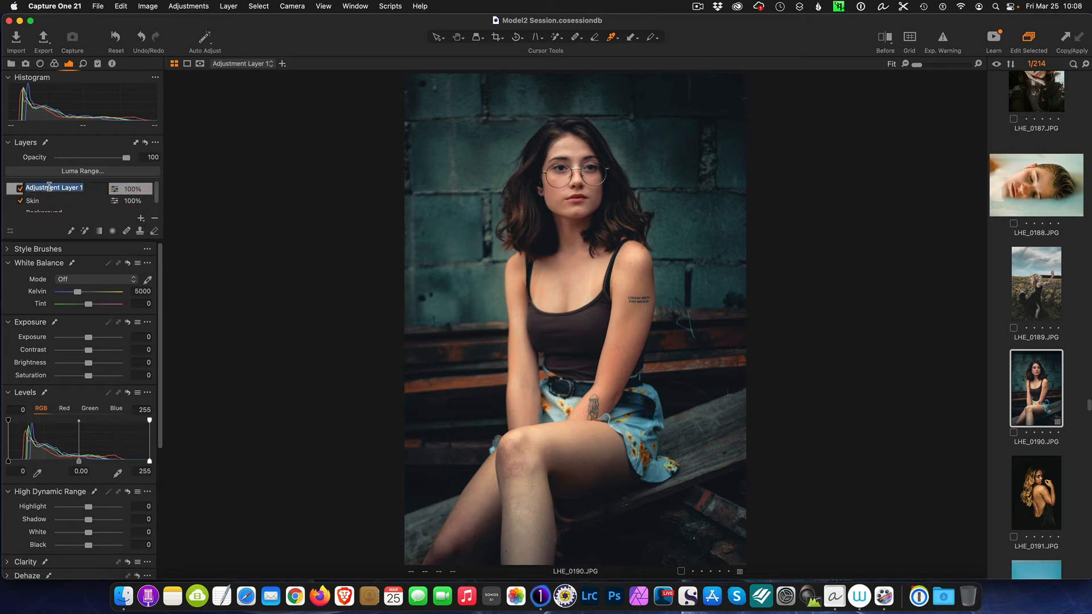
type("Vinette")
key("Return")
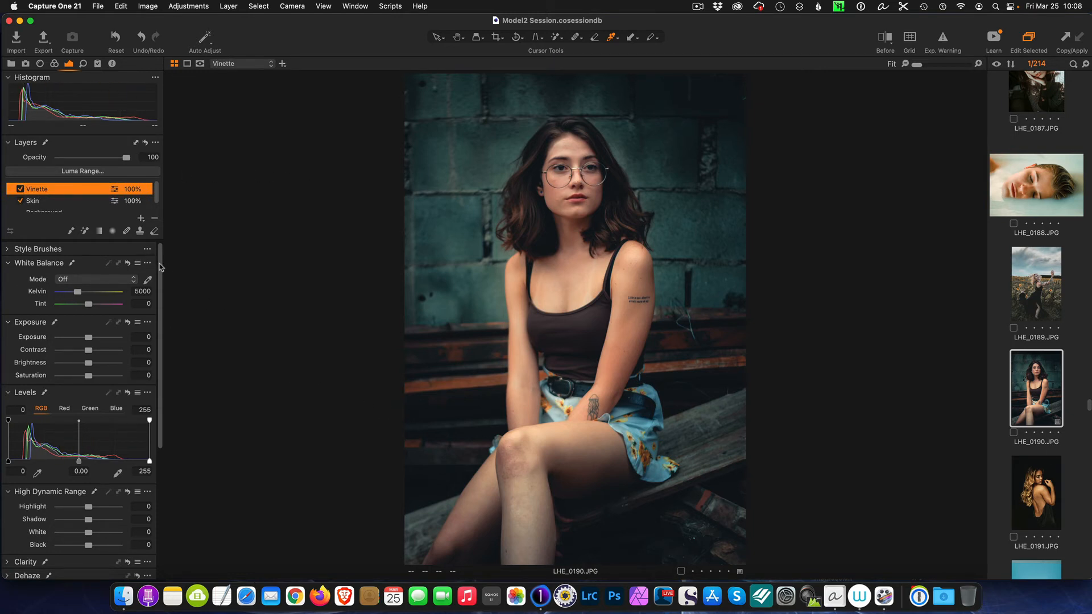
- Draw an oval radial gradient mask on the Vinette layer and center it over the model's upper body
left_click(114, 232)
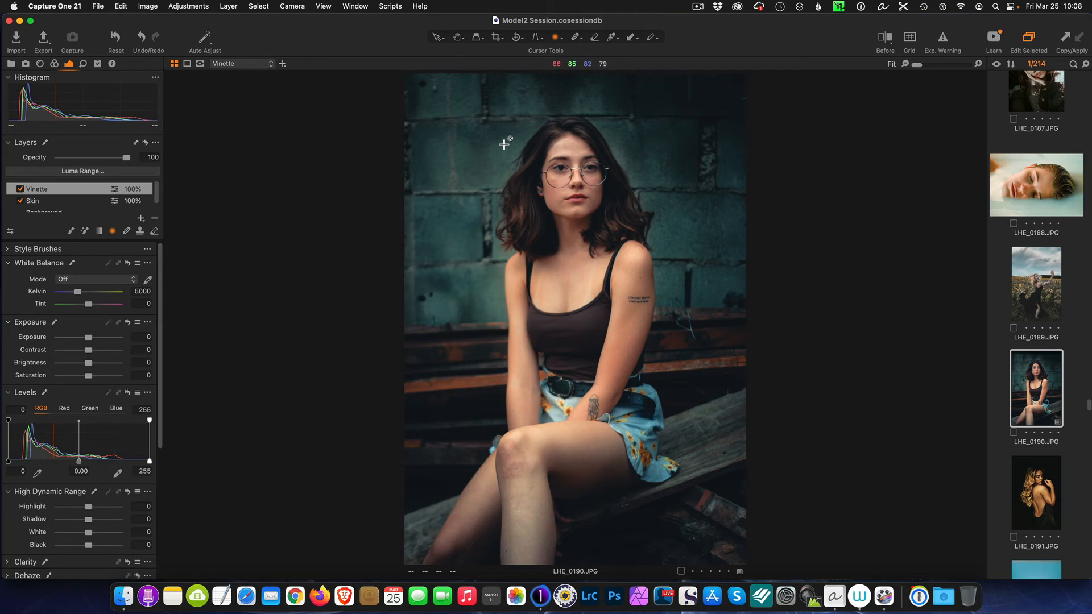
left_click_drag(504, 144, 575, 299)
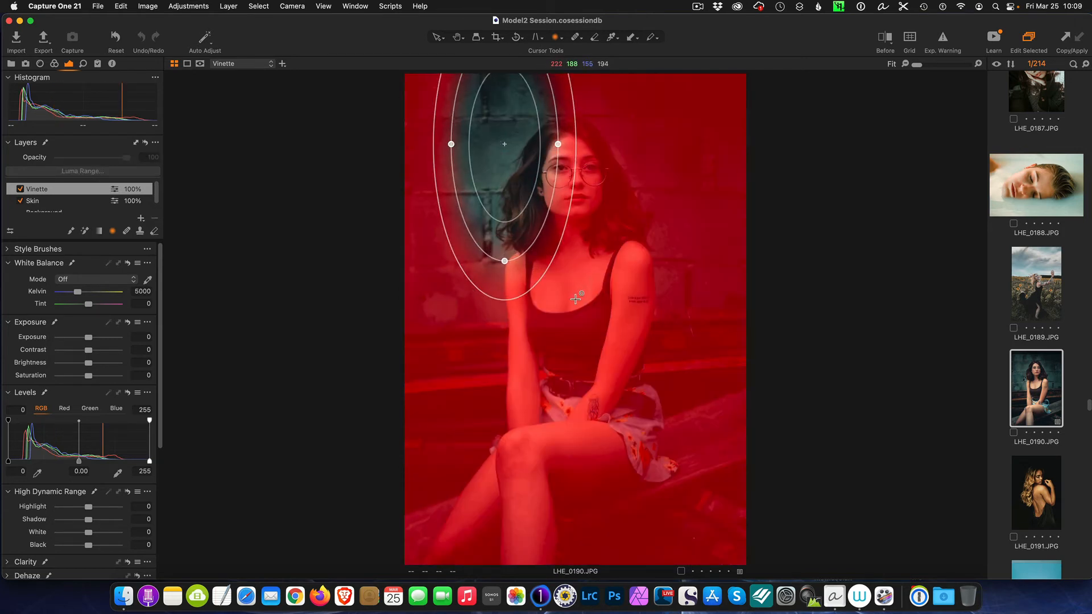
left_click_drag(575, 299, 614, 316)
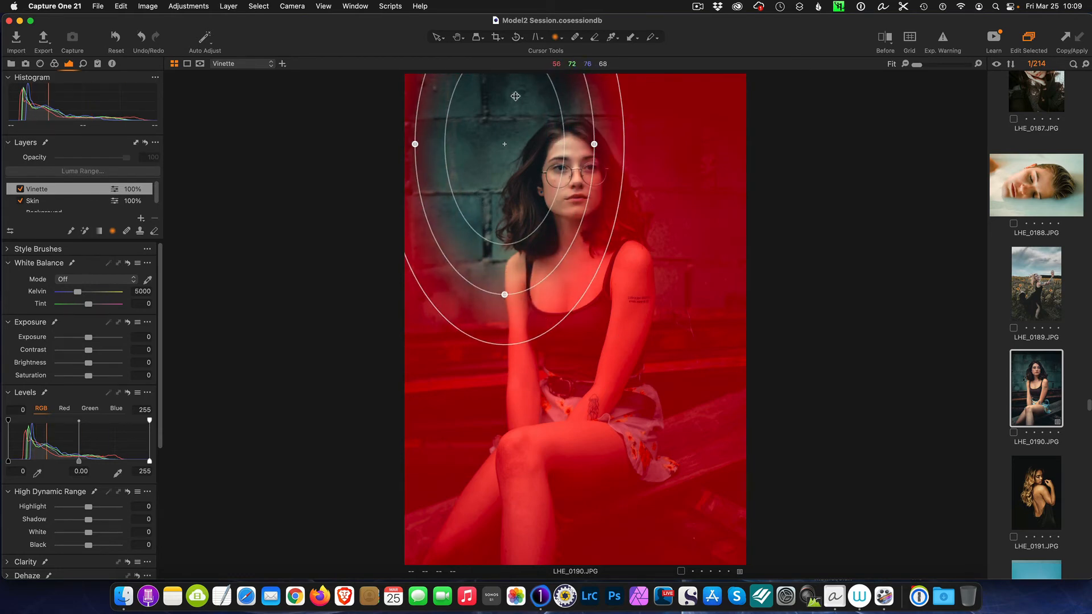
left_click_drag(516, 97, 578, 226)
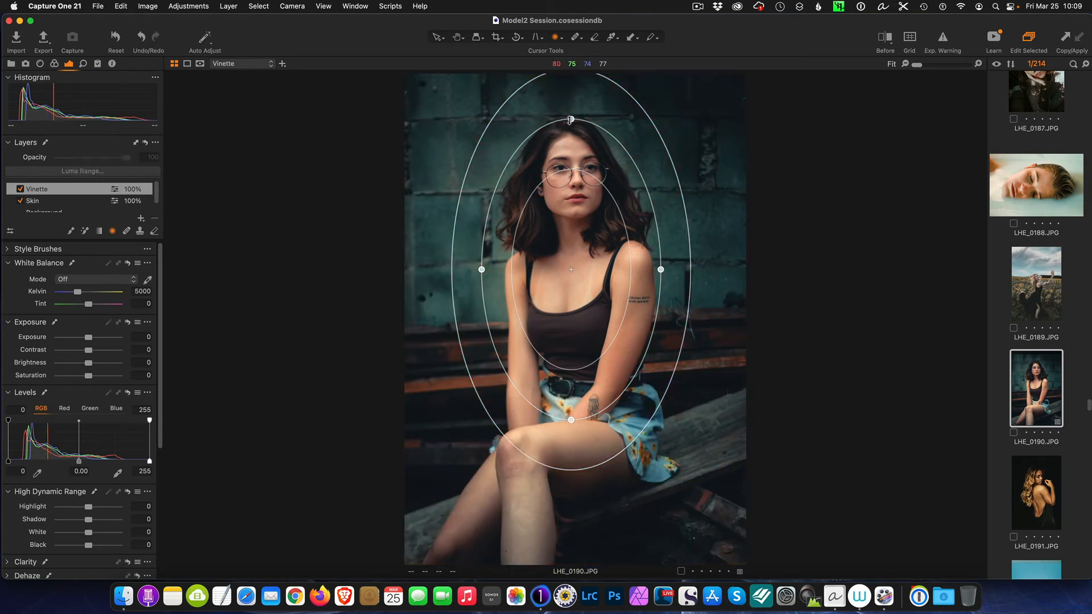
- Heighten the radial mask, widen its outer falloff, tilt it slightly clockwise and shift it down to fit the model's pose
left_click_drag(571, 120, 571, 98)
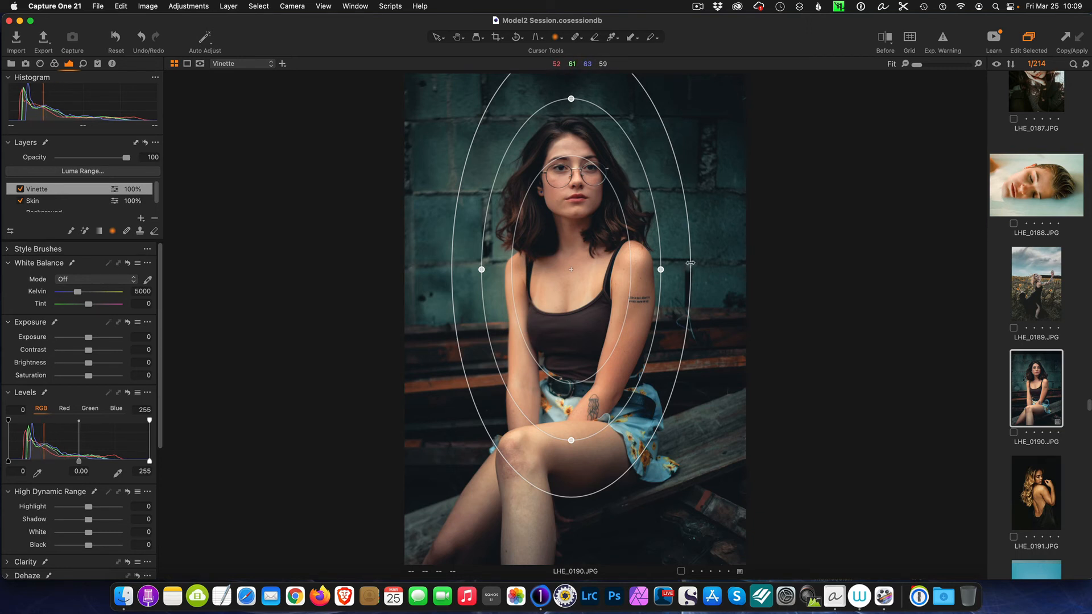
left_click_drag(689, 268, 713, 271)
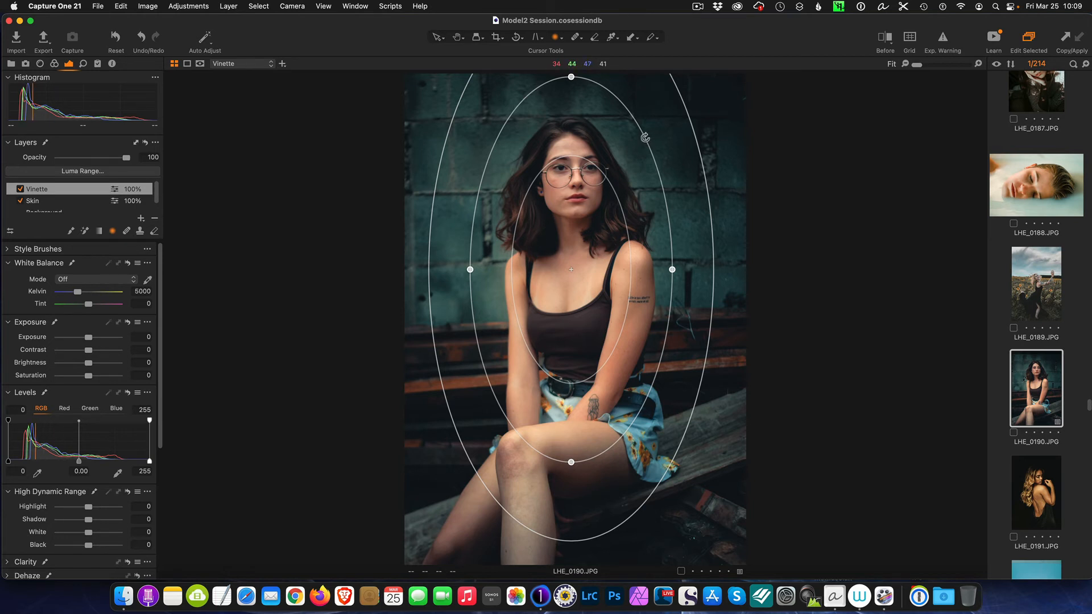
left_click_drag(645, 137, 654, 150)
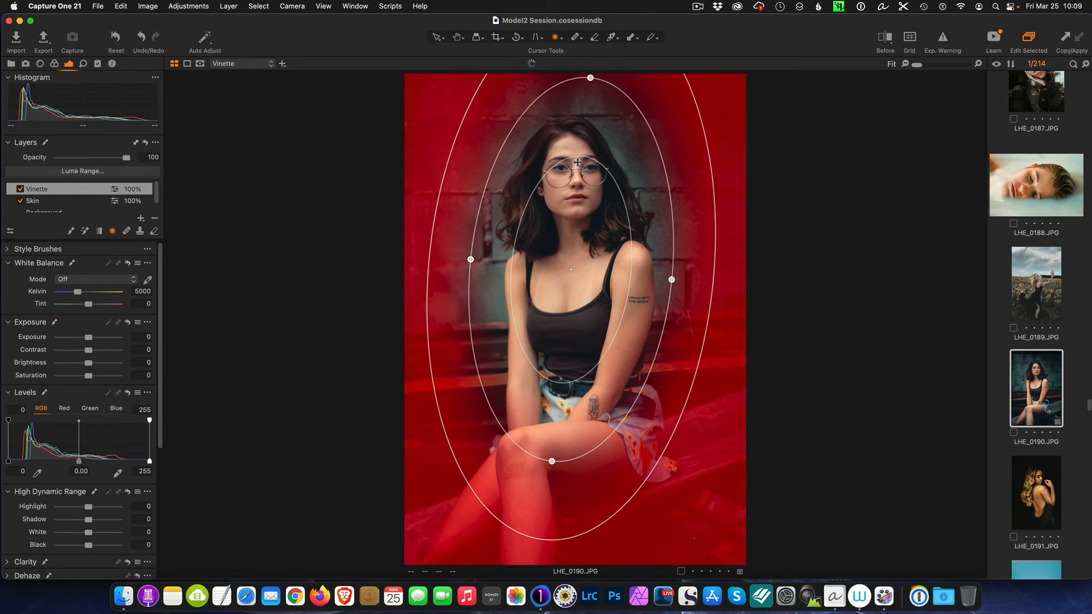
left_click_drag(576, 128, 576, 152)
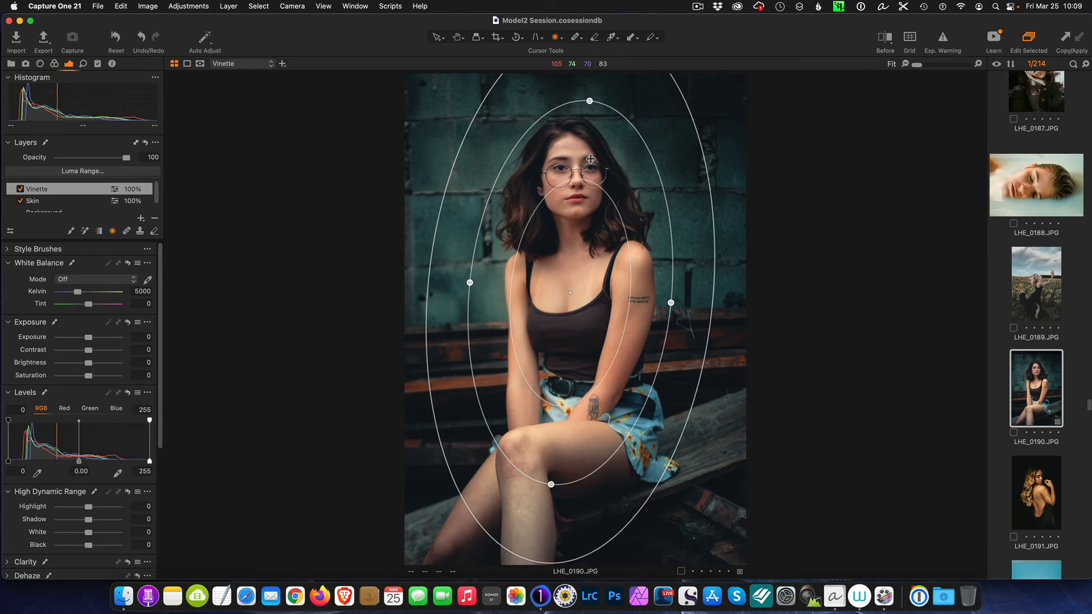
left_click(591, 159)
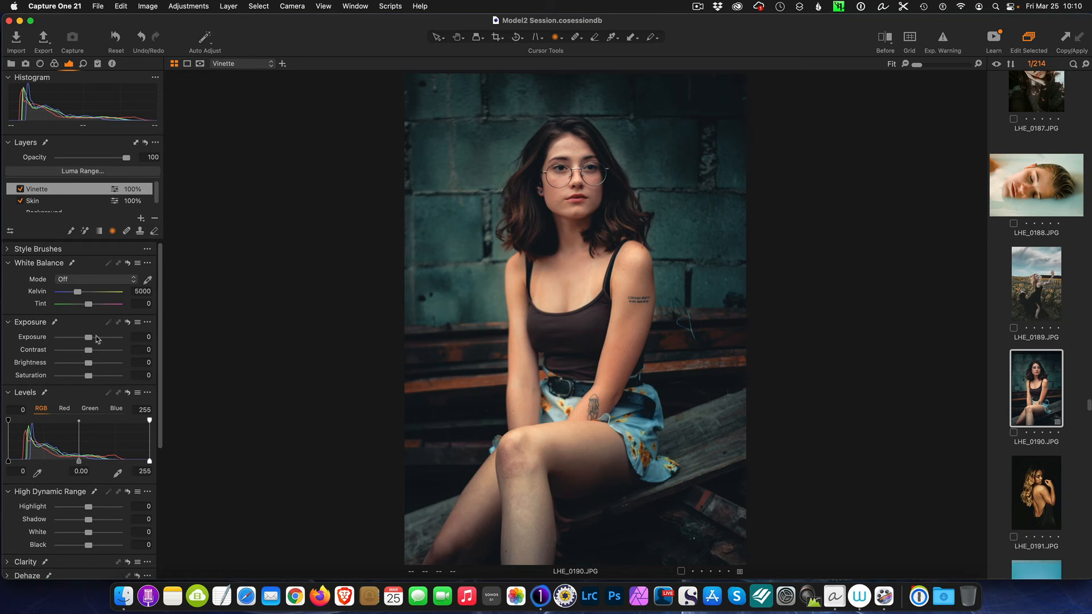
- Darken the Vinette layer's Exposure to -0.45 and compare the photo by repeatedly resetting and restoring the adjustment
left_click_drag(89, 340, 57, 340)
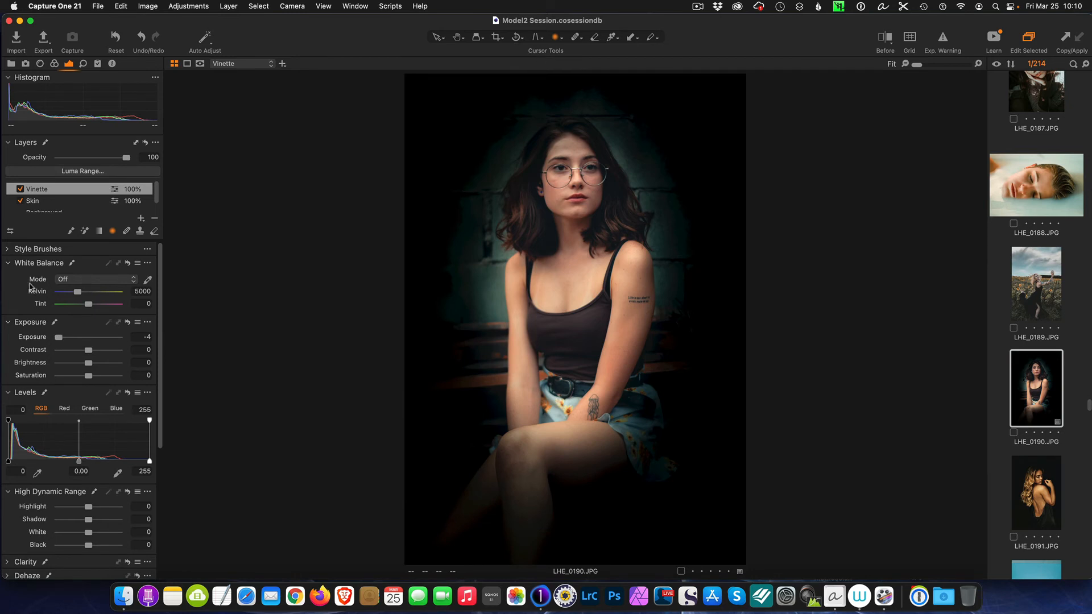
left_click_drag(57, 339, 83, 345)
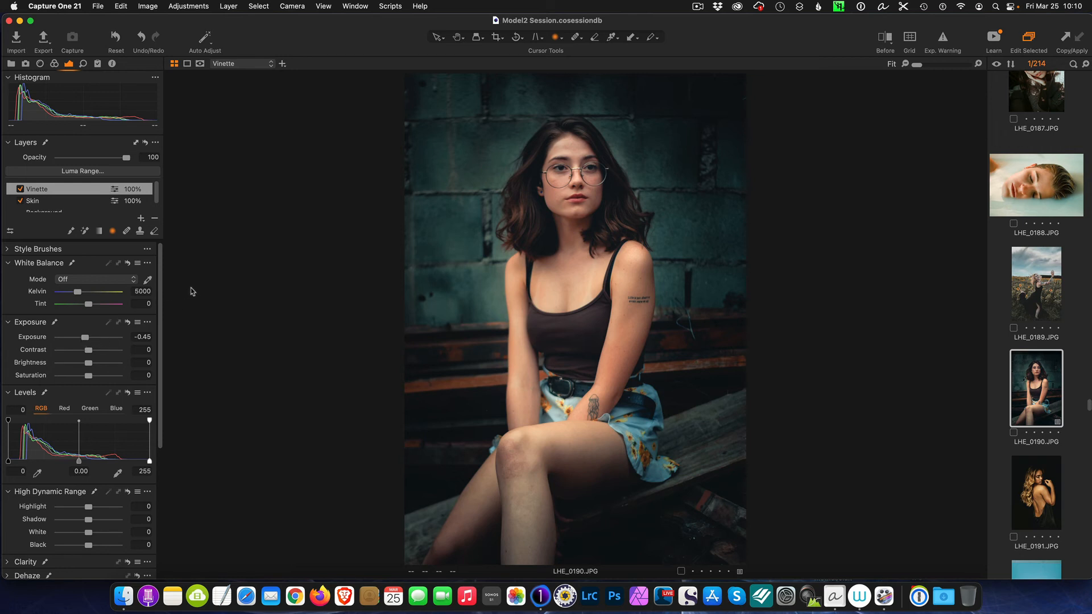
left_click(128, 323)
key("super+z")
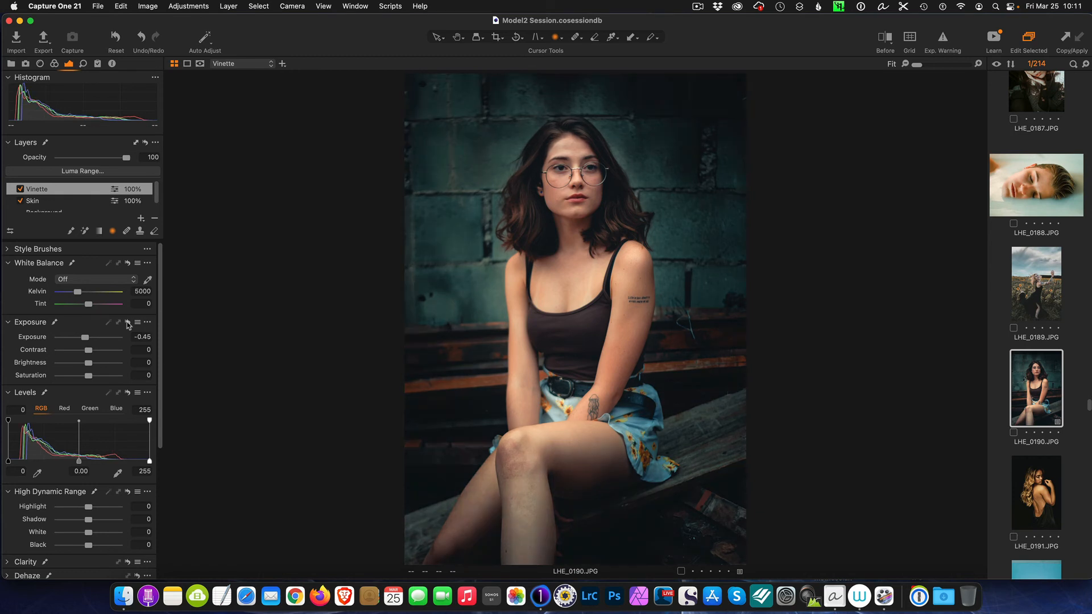
left_click(127, 323)
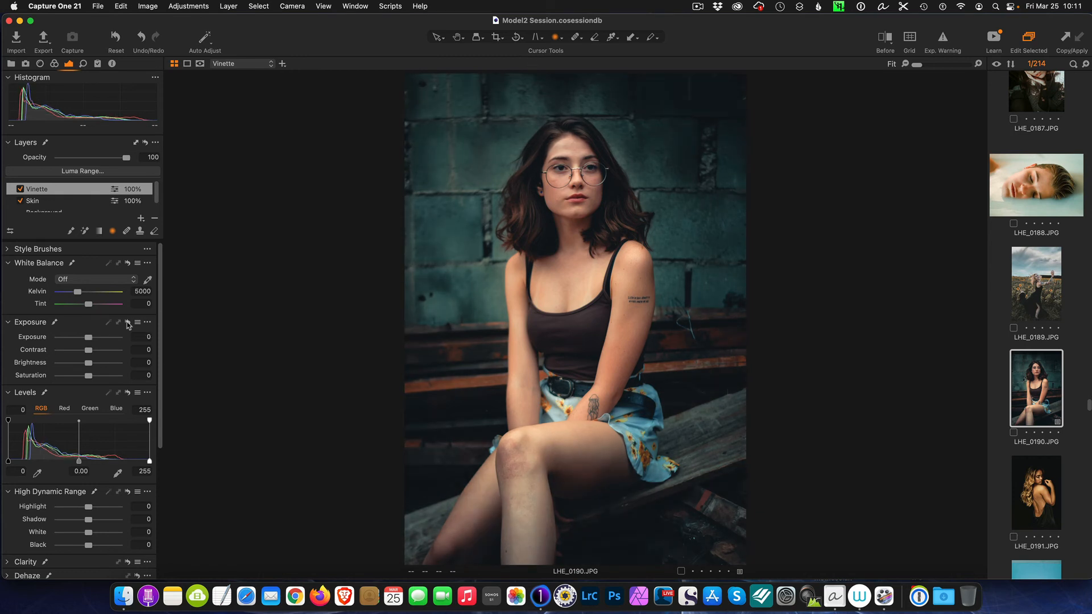
key("super+z")
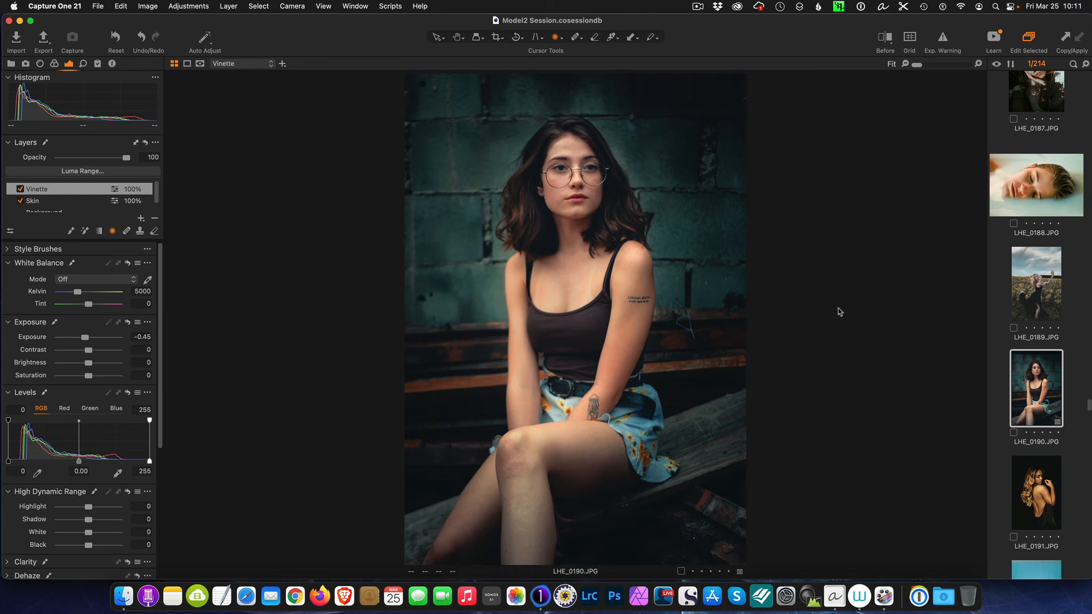
- Compare the edited portrait with the original in the split before/after view and the full before view
mouse_move(576, 246)
left_click(887, 39)
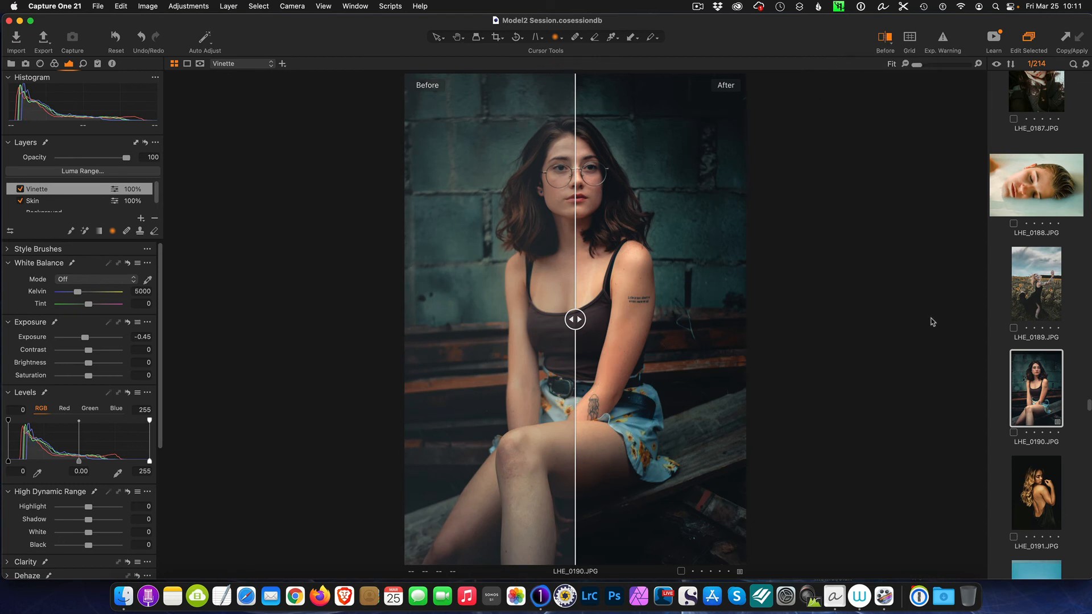
mouse_move(578, 319)
left_mouse_down()
mouse_move(426, 320)
mouse_move(753, 330)
mouse_move(502, 317)
mouse_move(590, 302)
left_mouse_up()
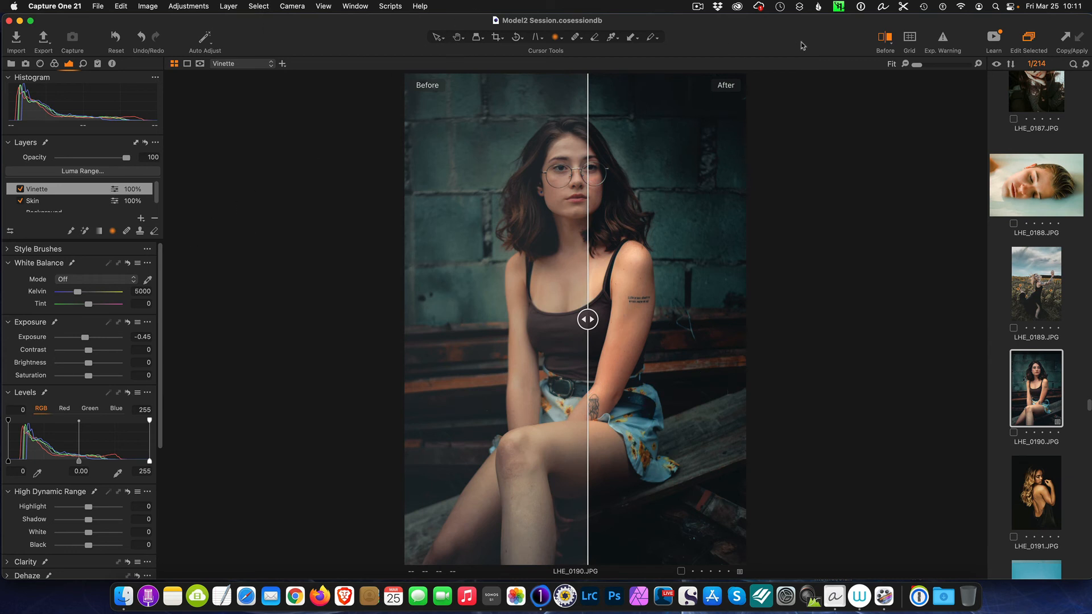
left_click(889, 39)
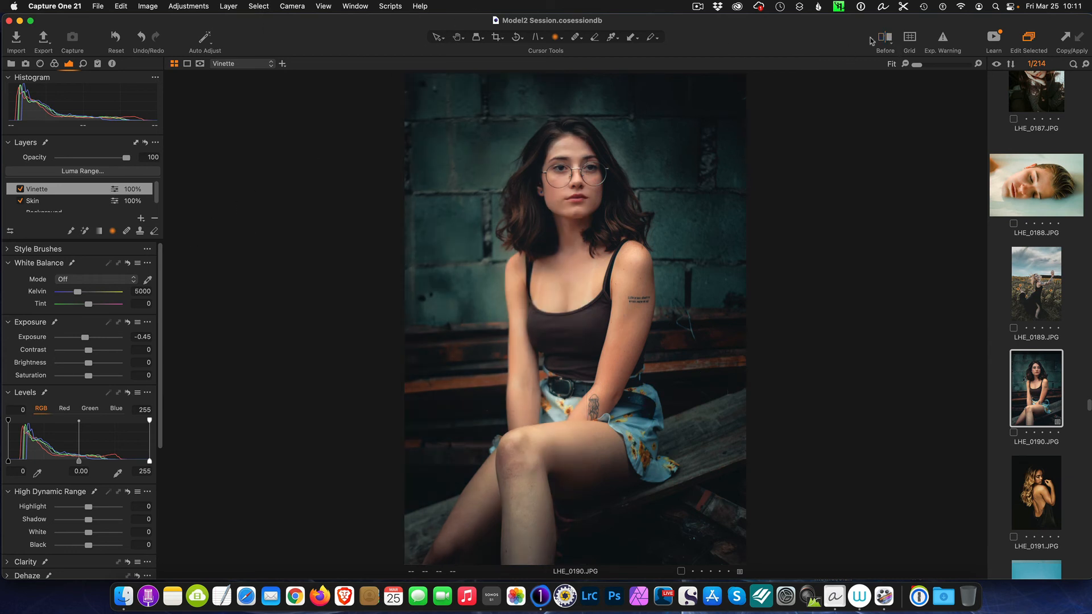
left_click(438, 37)
left_click(887, 38)
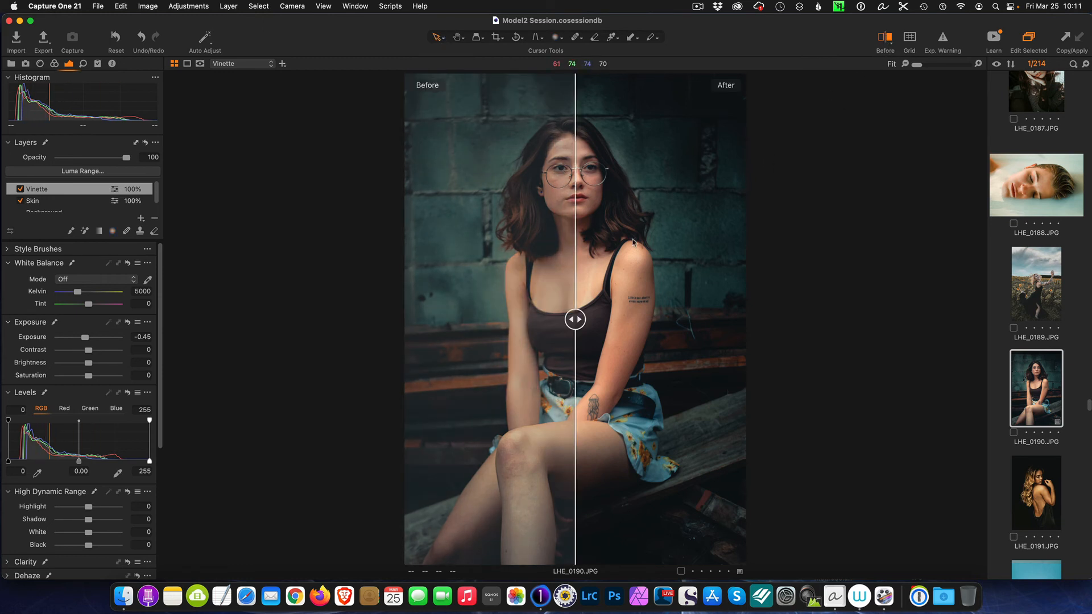
left_click(890, 44)
left_click(913, 42)
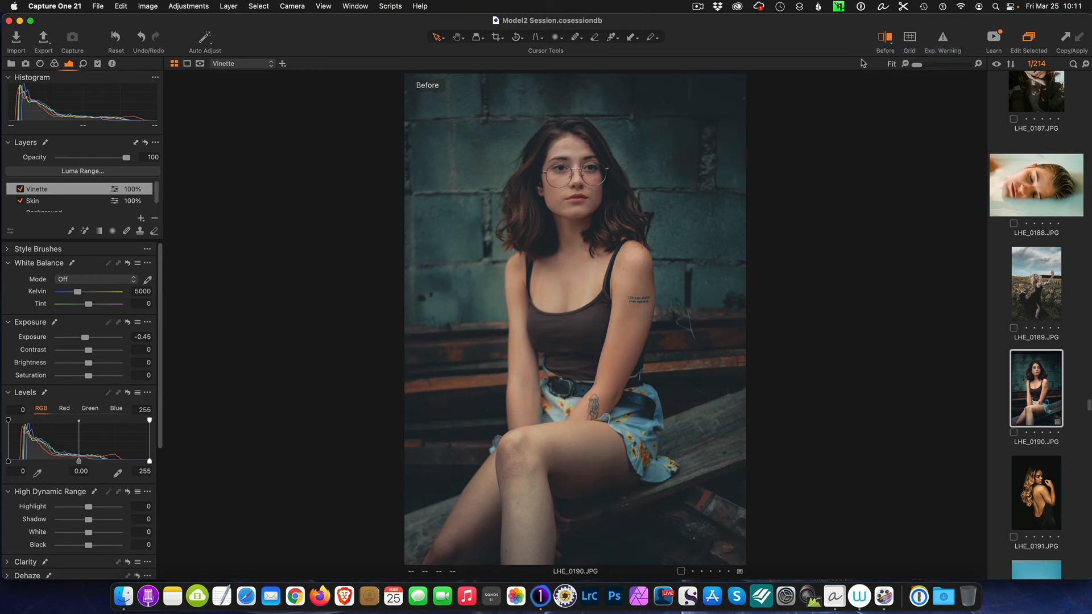
left_click(881, 38)
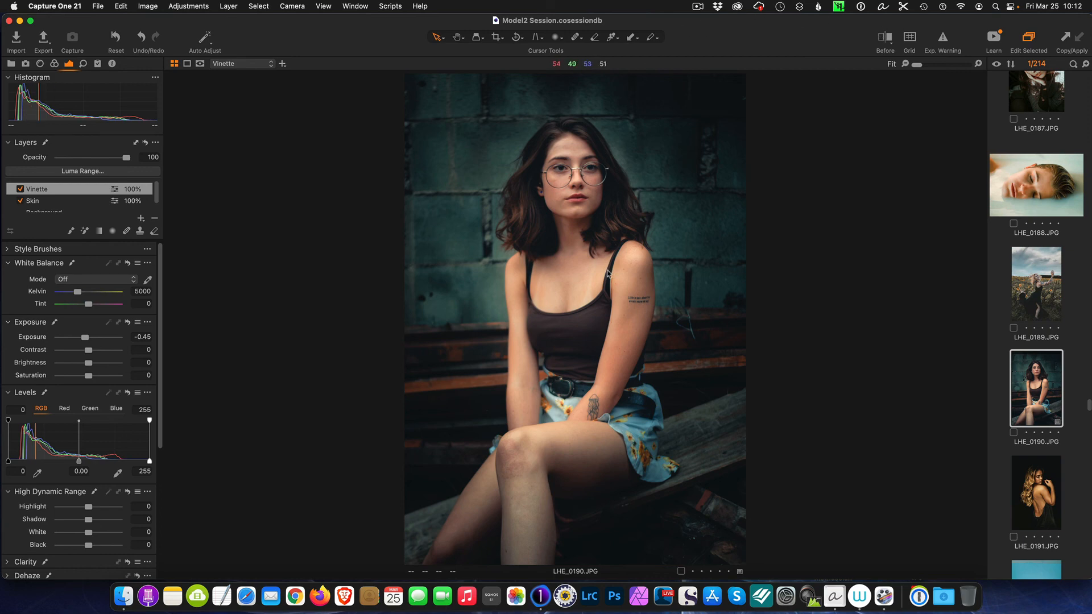
- Examine the edited skin and arm tattoo up close at up to 300%, and return to the whole photo
scroll(590, 278, "up", 3)
scroll(590, 278, "up", 2)
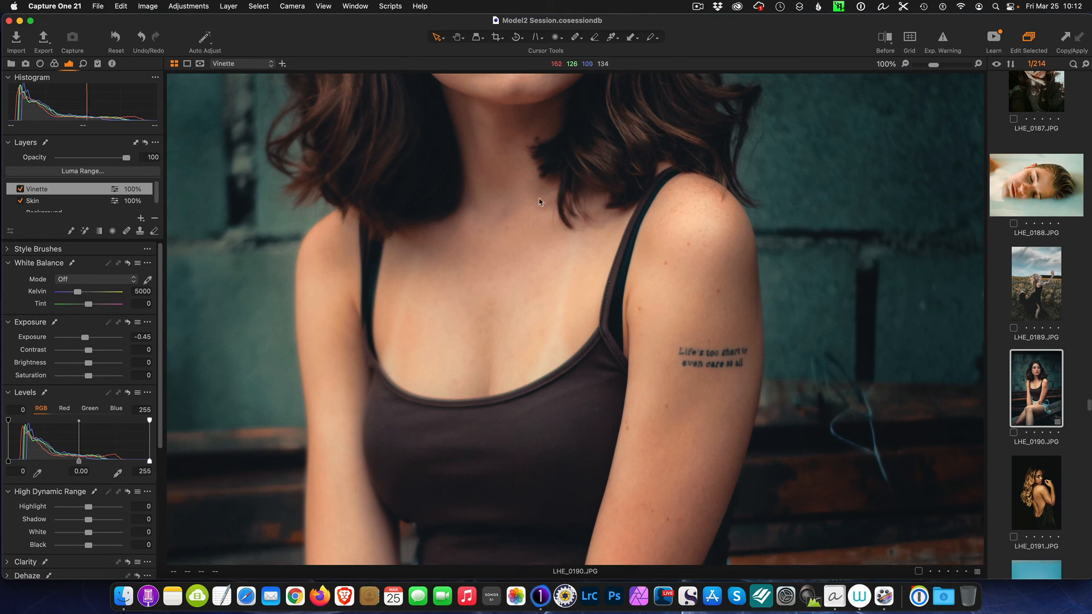
left_click_drag(529, 188, 532, 256)
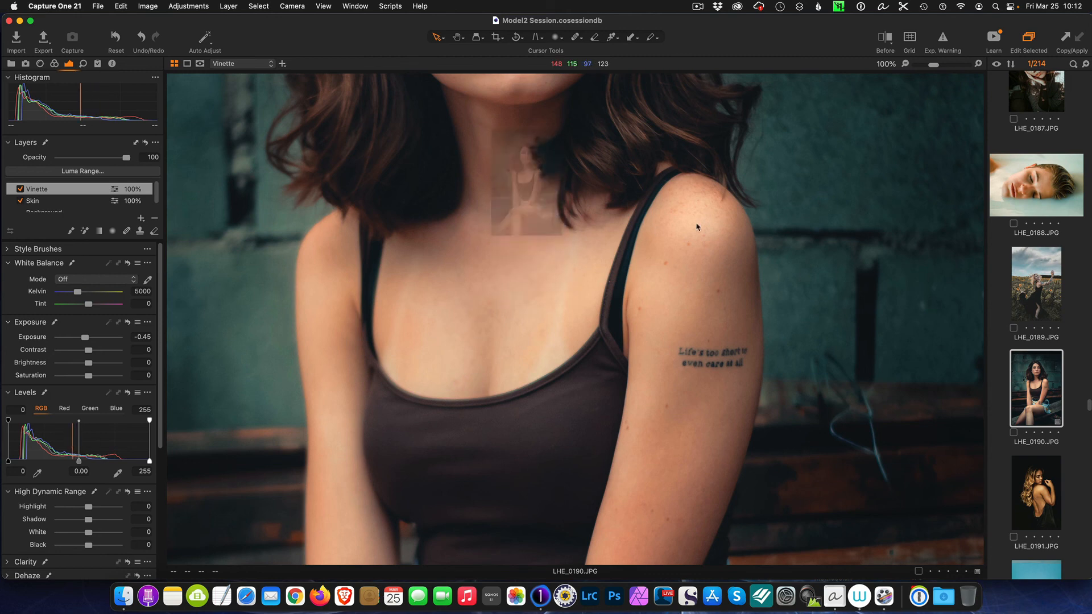
scroll(919, 292, "up", 3)
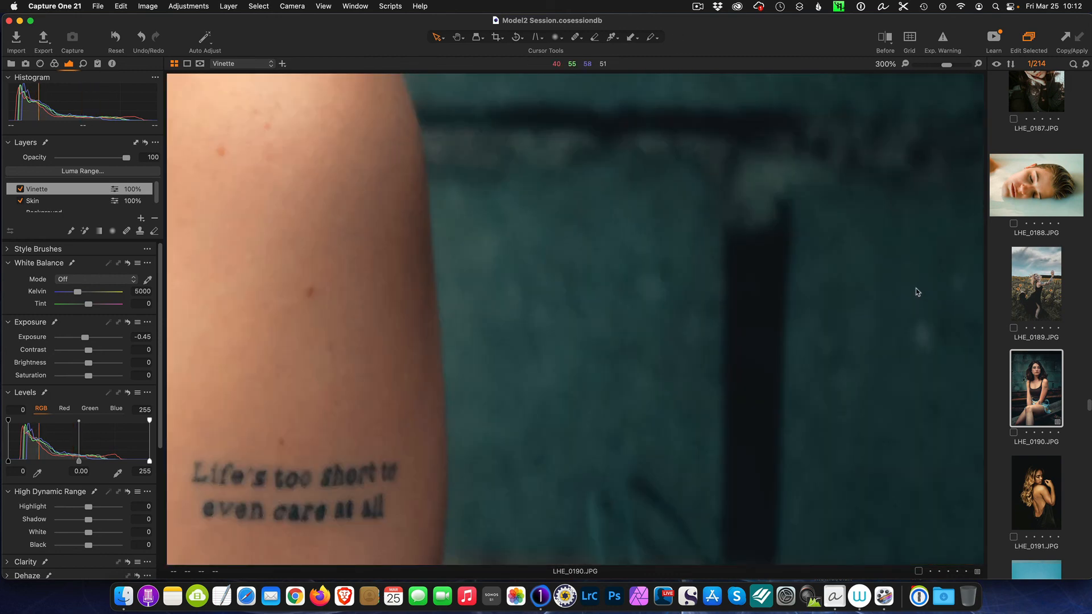
scroll(913, 292, "down", 5)
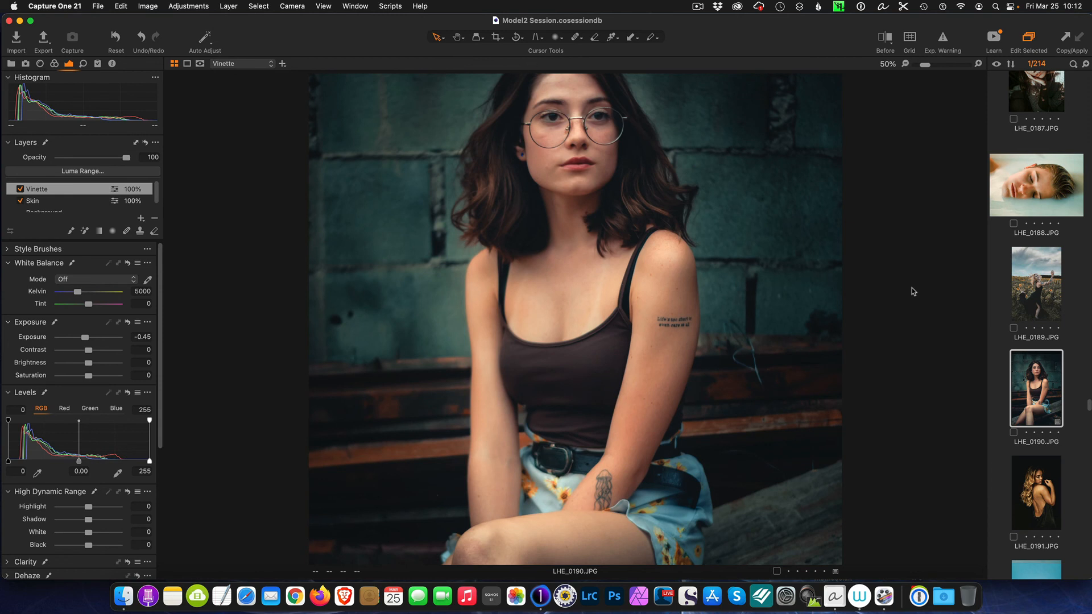
scroll(904, 285, "down", 2)
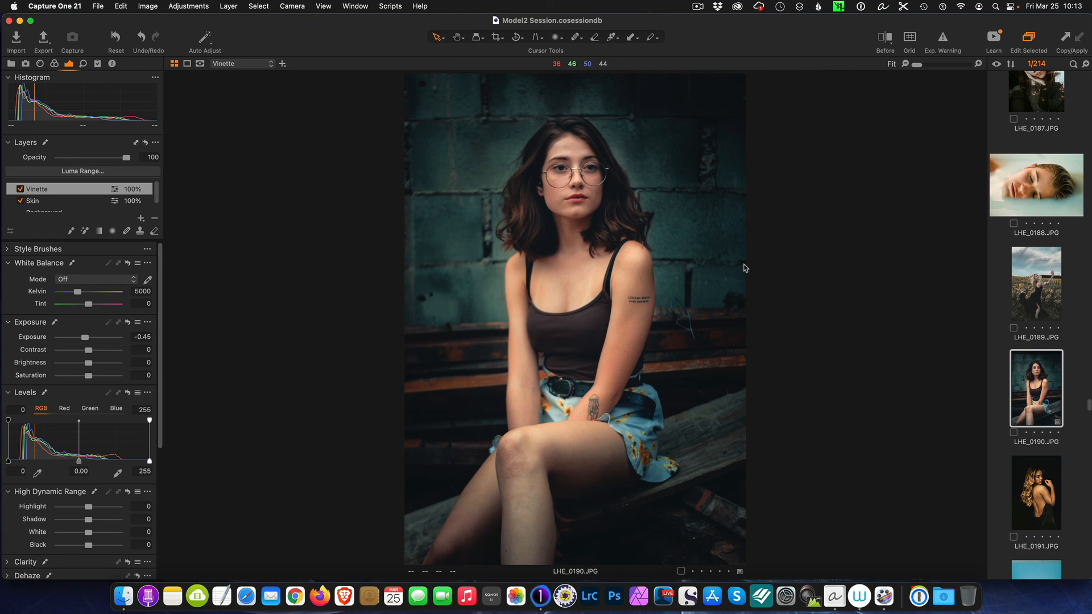
left_click(703, 8)
left_click(714, 33)
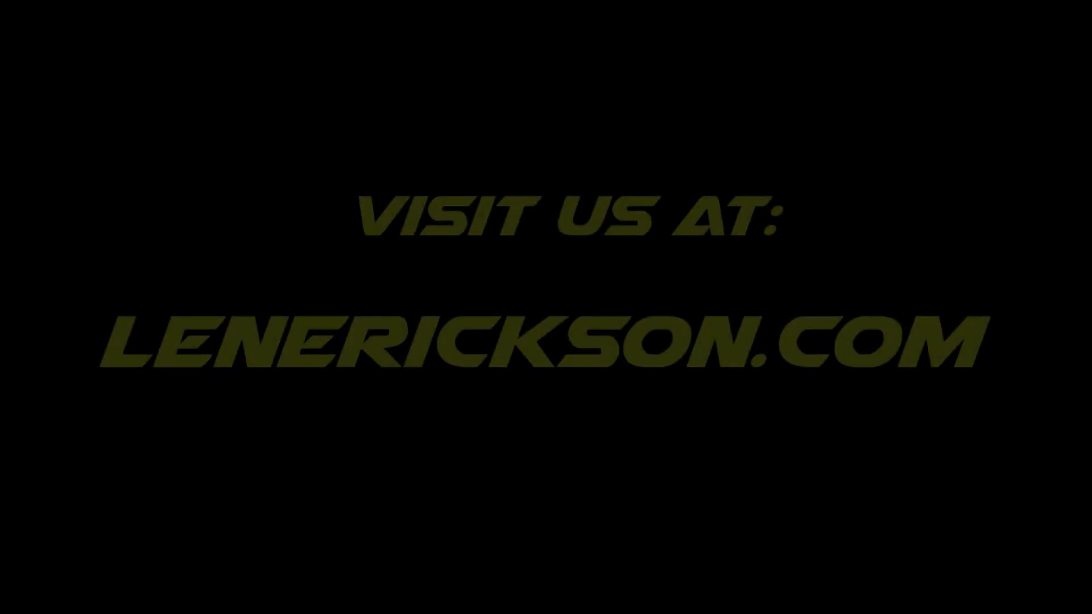